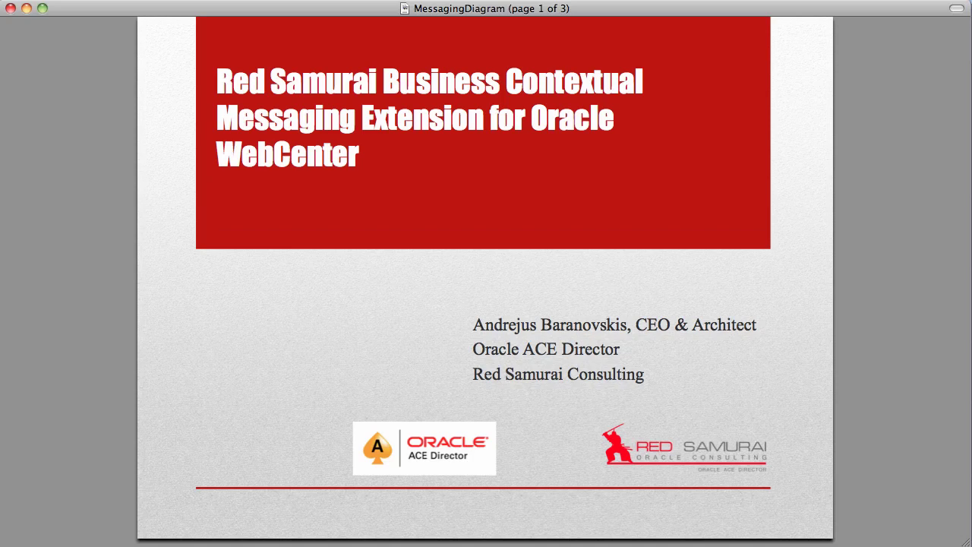
# Advance Preview to page 2, the WebCenter messaging architecture diagram.
pyautogui.press('Down')
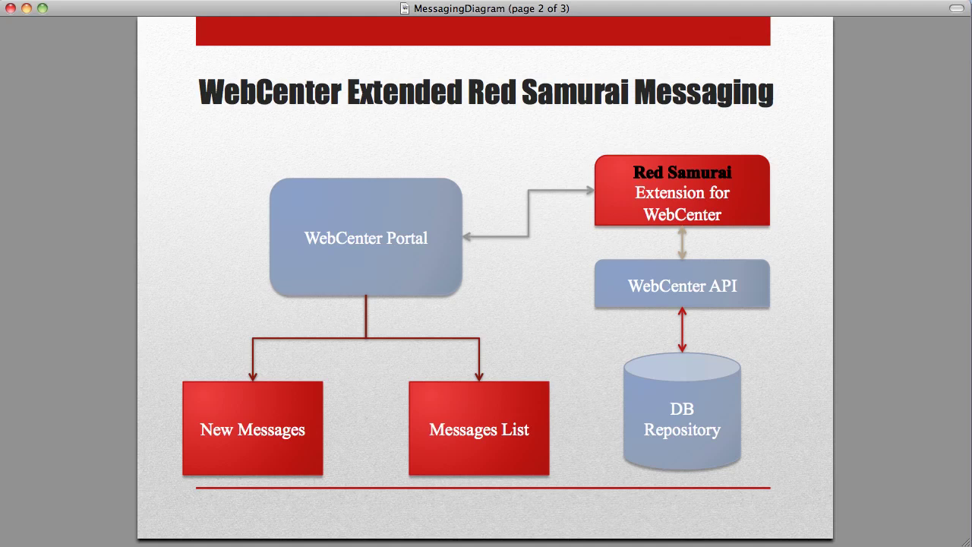
# Advance Preview to page 3, the Outline slide.
pyautogui.press('Down')
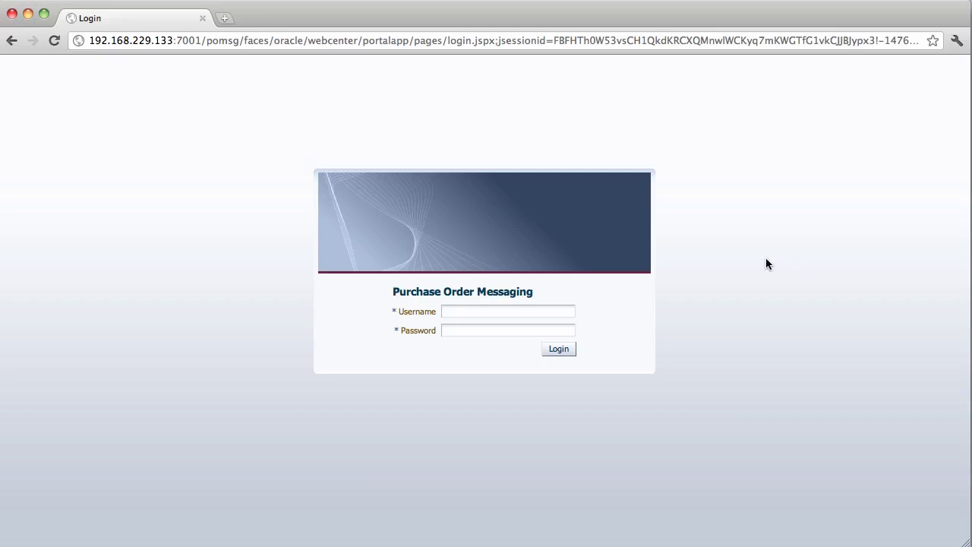
# Log in with the user's username and password, then open the New Comments page.
pyautogui.click(537, 311)
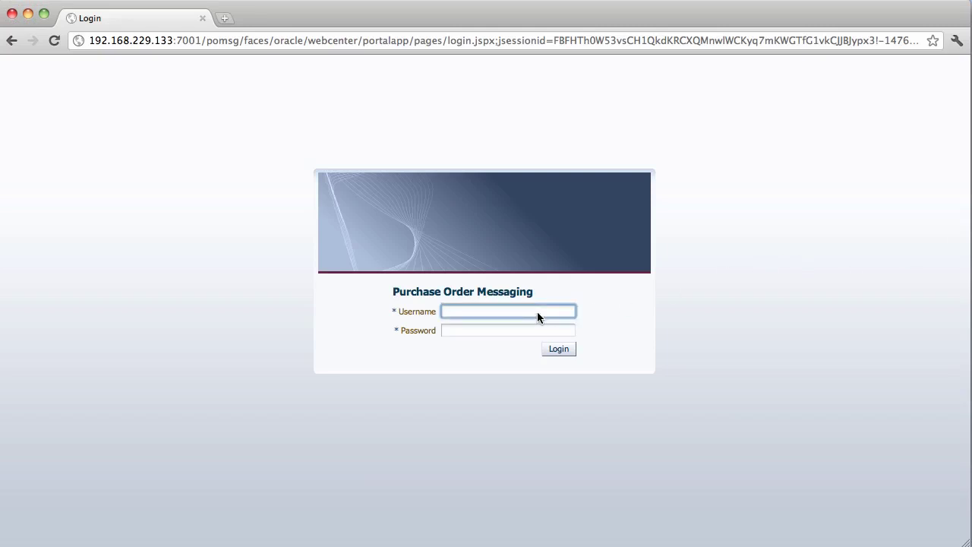
pyautogui.write('redsam')
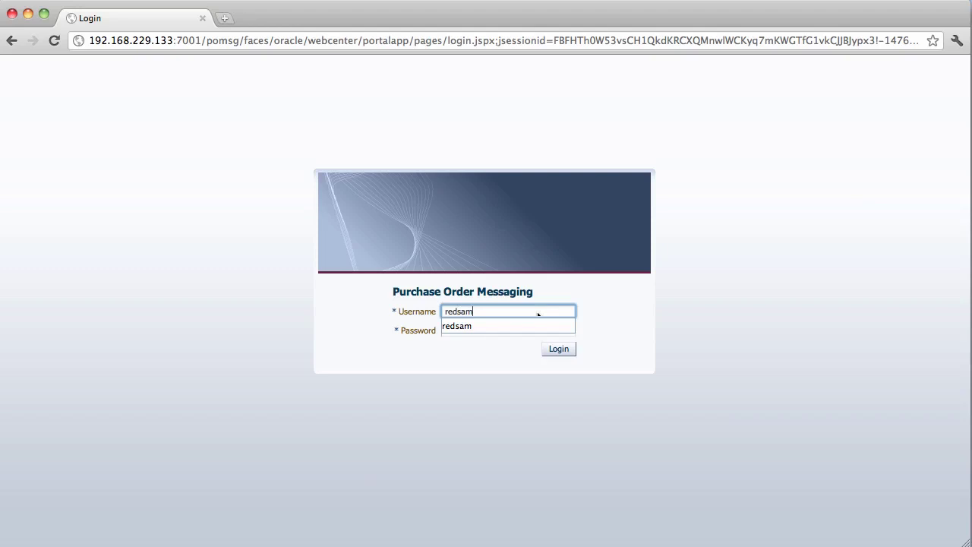
pyautogui.write('1')
pyautogui.press('Tab')
pyautogui.write('welco')
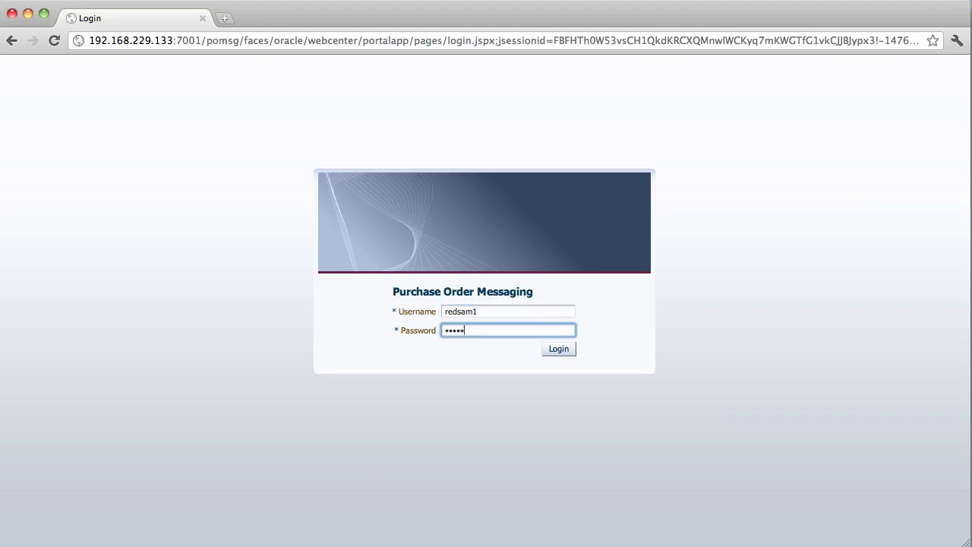
pyautogui.write('me1')
pyautogui.press('Return')
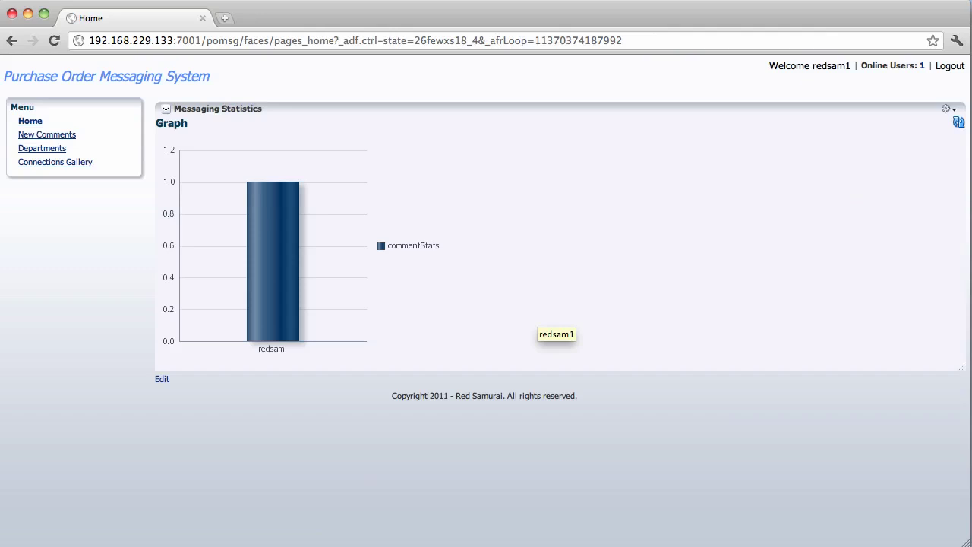
pyautogui.click(65, 147)
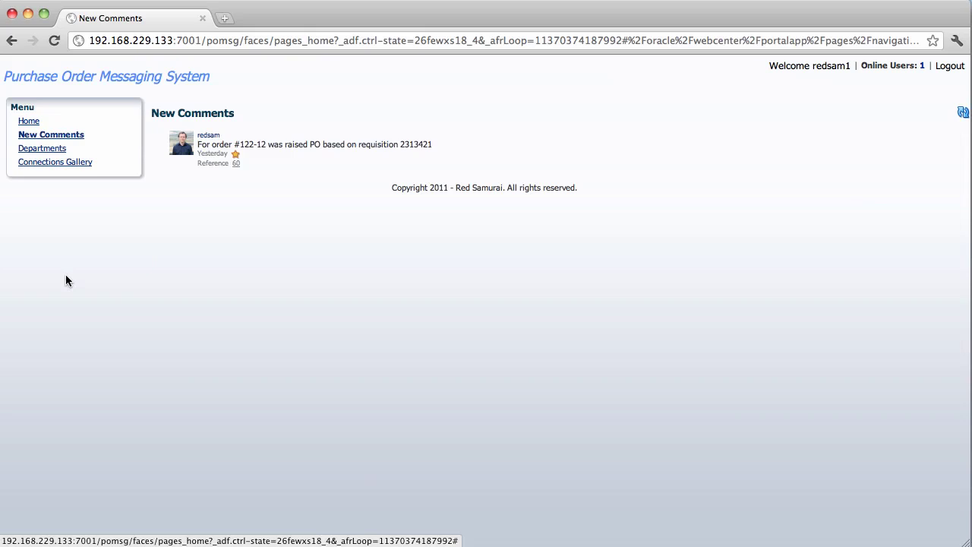
# Open department 60 (IT) from the comment's reference and collapse its search form.
pyautogui.click(235, 163)
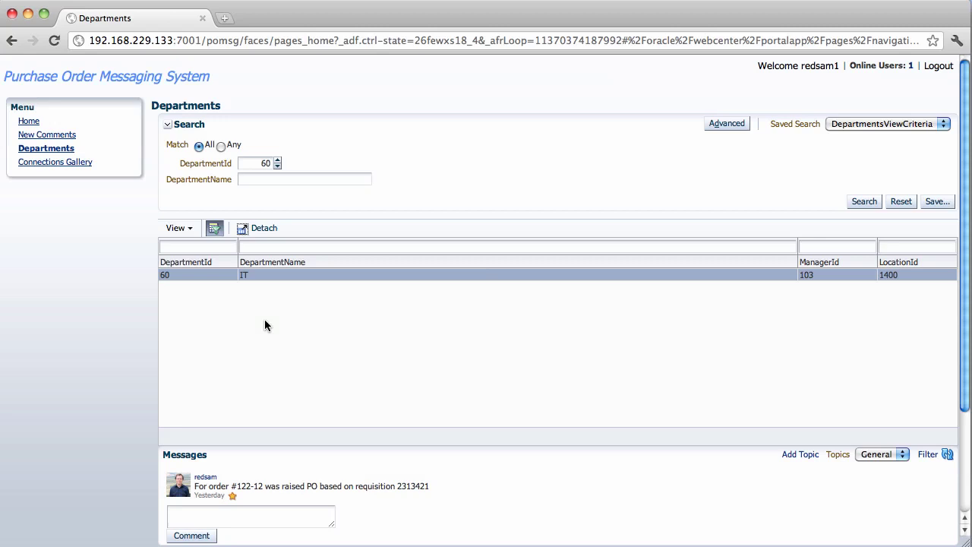
pyautogui.click(168, 125)
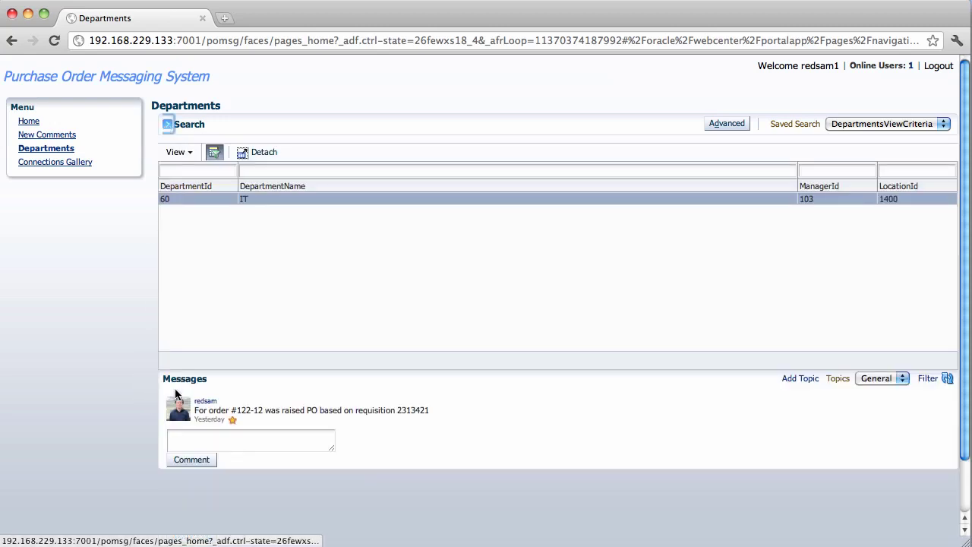
# Post the comment 'PO for #122-12 was sent for processing' to department 60's messages.
pyautogui.click(271, 442)
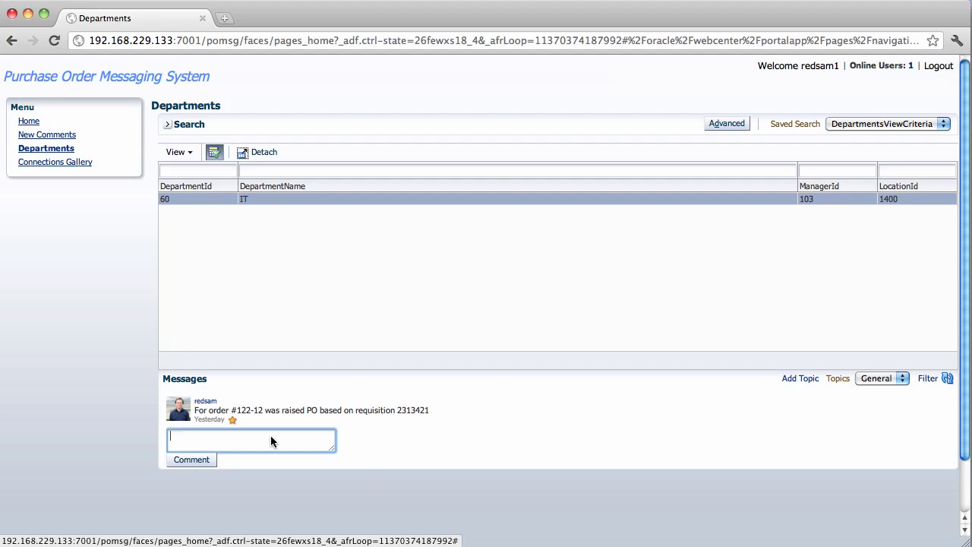
pyautogui.write('PO for #122-12 was sent for processing')
pyautogui.click(207, 459)
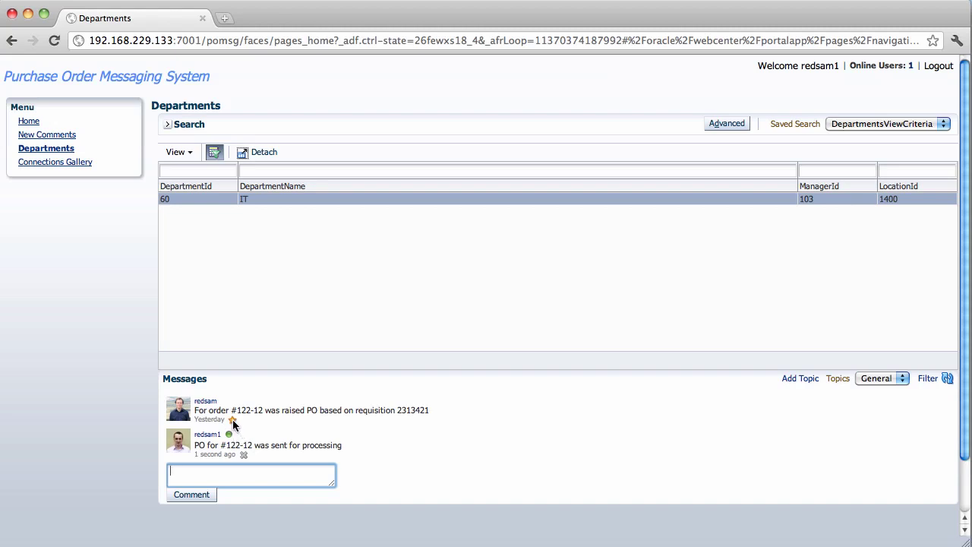
# Mark the order #122-12 comment as old and confirm New Comments is empty.
pyautogui.click(232, 420)
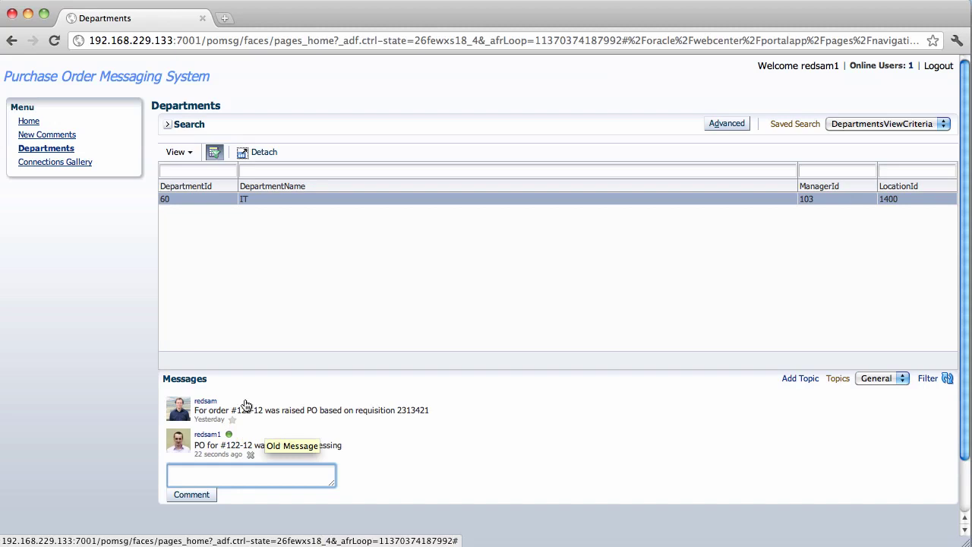
pyautogui.click(66, 138)
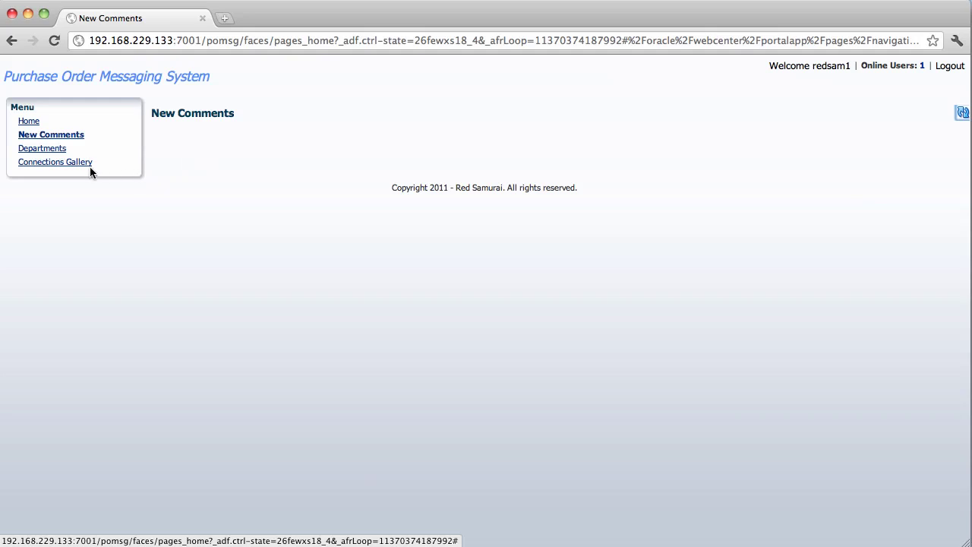
# Open Departments, collapse the search form, and select row 60 IT to show its messages.
pyautogui.click(58, 149)
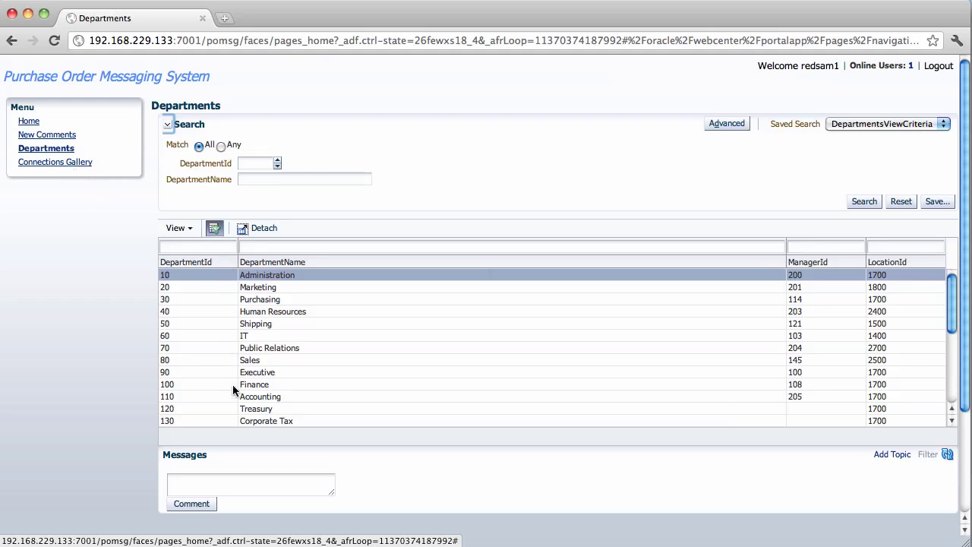
pyautogui.click(167, 124)
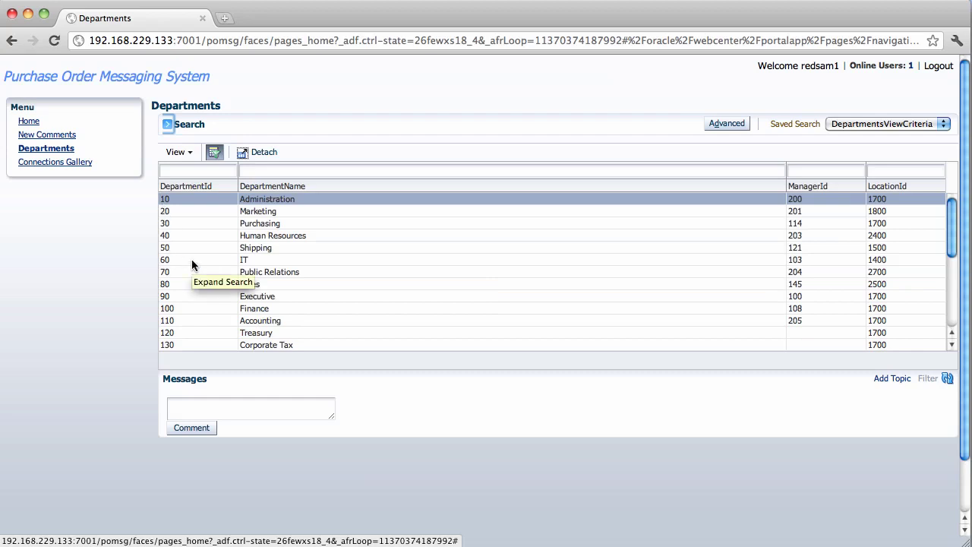
pyautogui.click(192, 259)
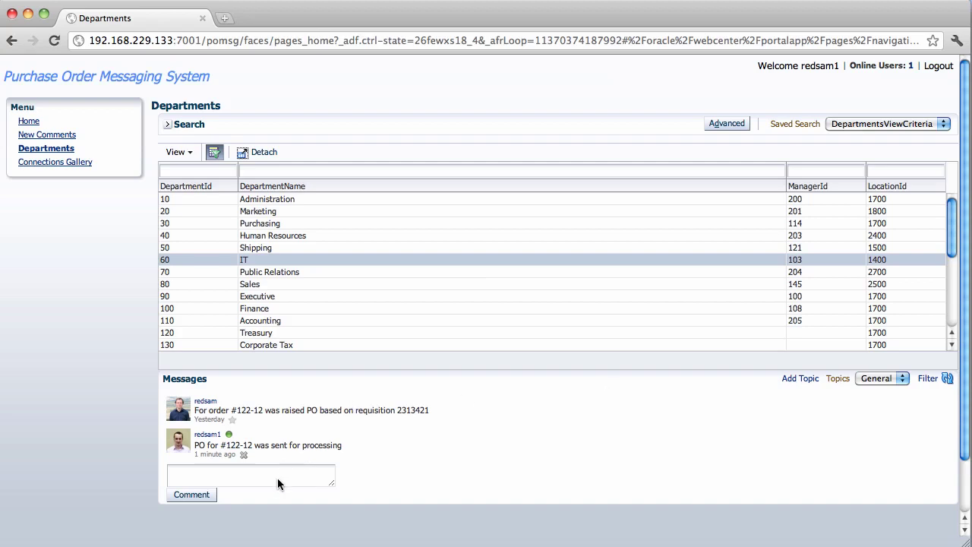
# Add a new message topic named 'PO Review' for the IT department.
pyautogui.click(805, 378)
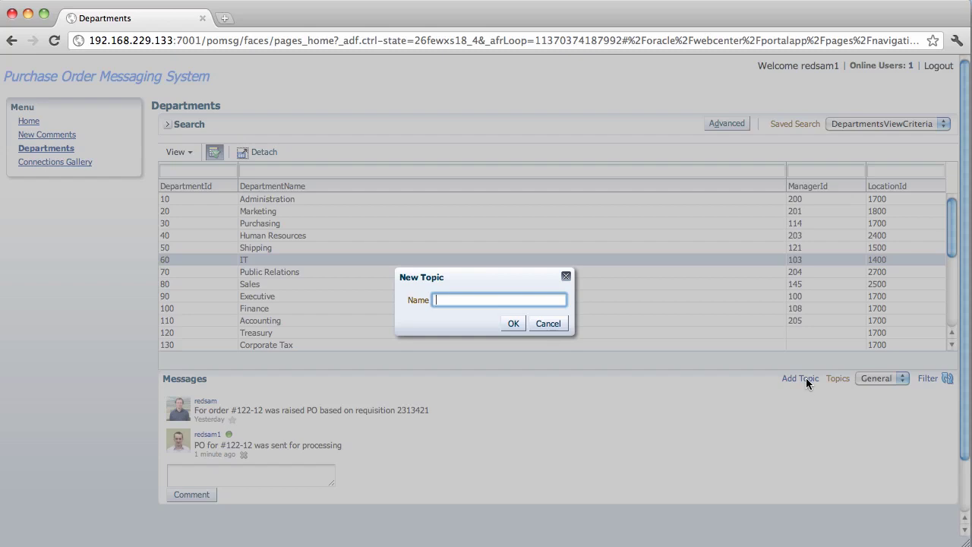
pyautogui.write('PO Review')
pyautogui.click(514, 324)
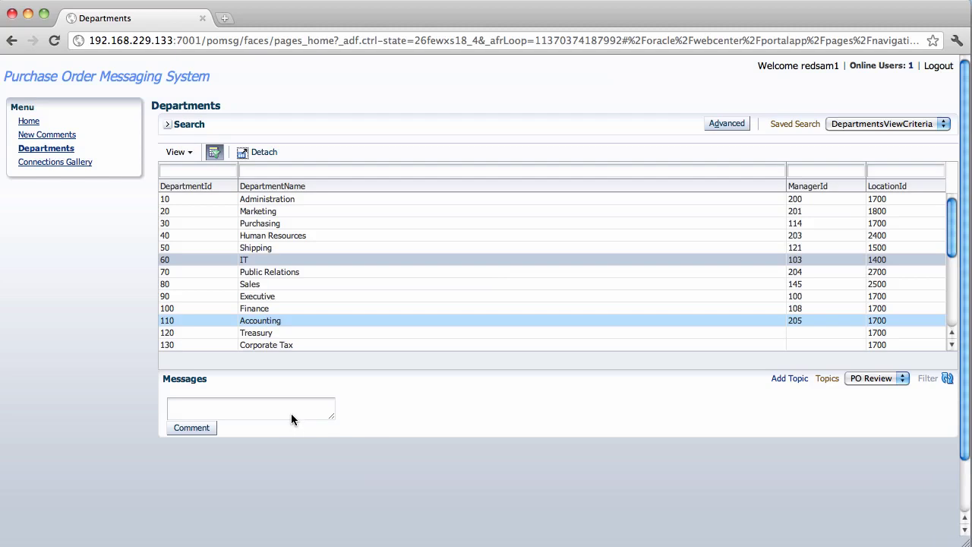
# Switch between the General and PO Review topics, highlighting #122-12 in General's first message.
pyautogui.click(871, 378)
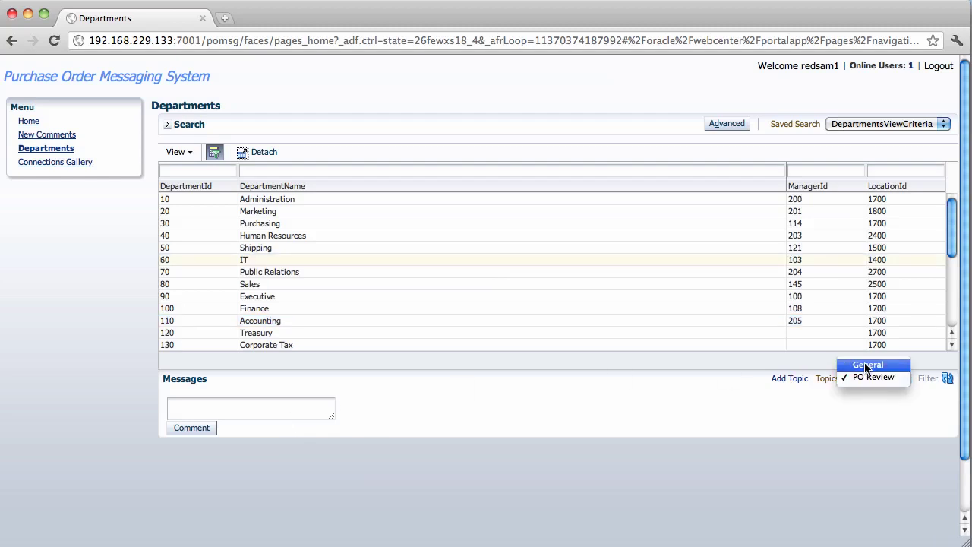
pyautogui.click(865, 365)
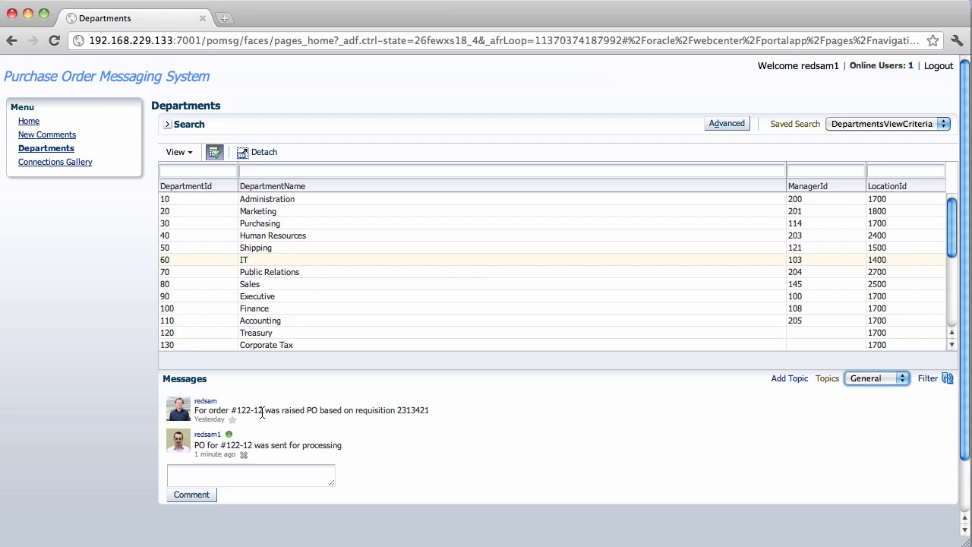
pyautogui.moveTo(262, 411); pyautogui.dragTo(232, 410)
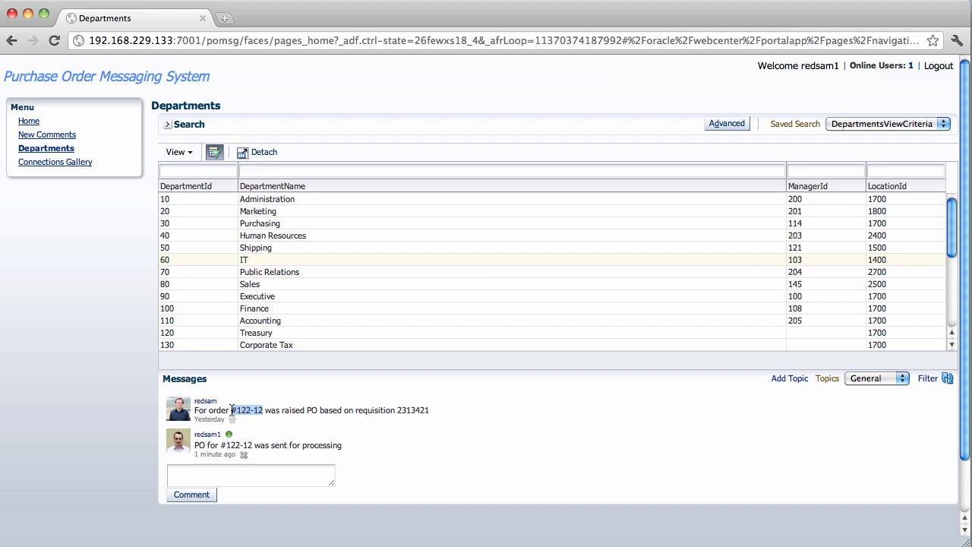
pyautogui.click(872, 384)
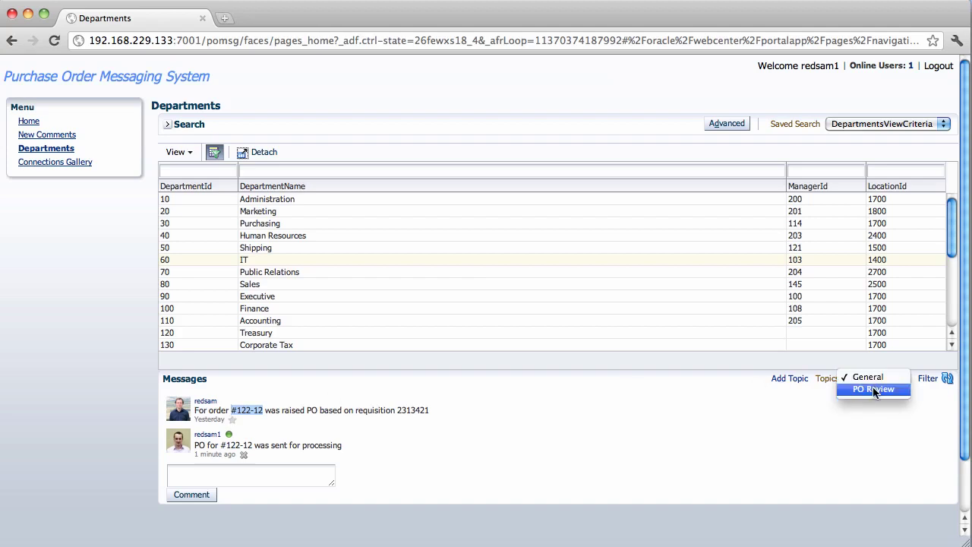
# Post the message 'Monitorin PO based on #122-12' under the PO Review topic.
pyautogui.click(872, 389)
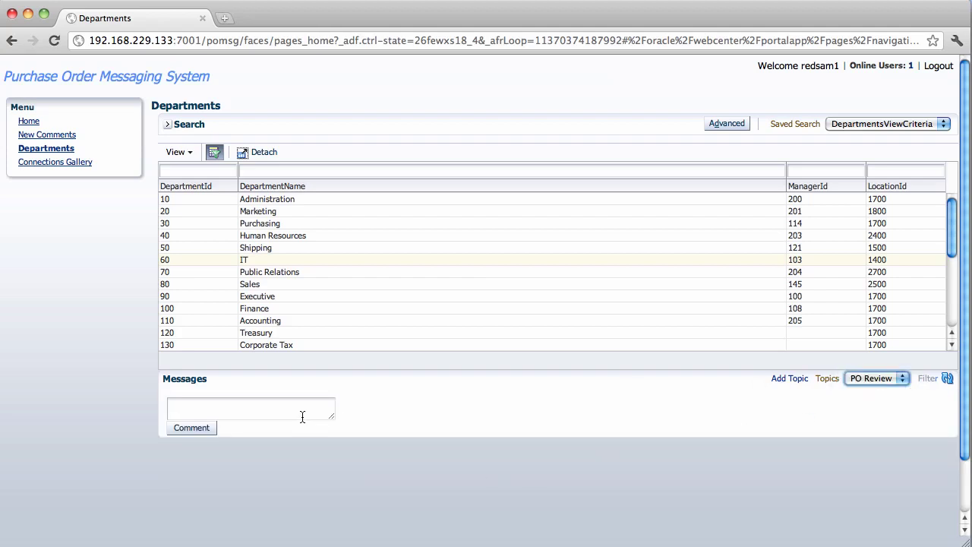
pyautogui.click(303, 417)
pyautogui.write('Moni')
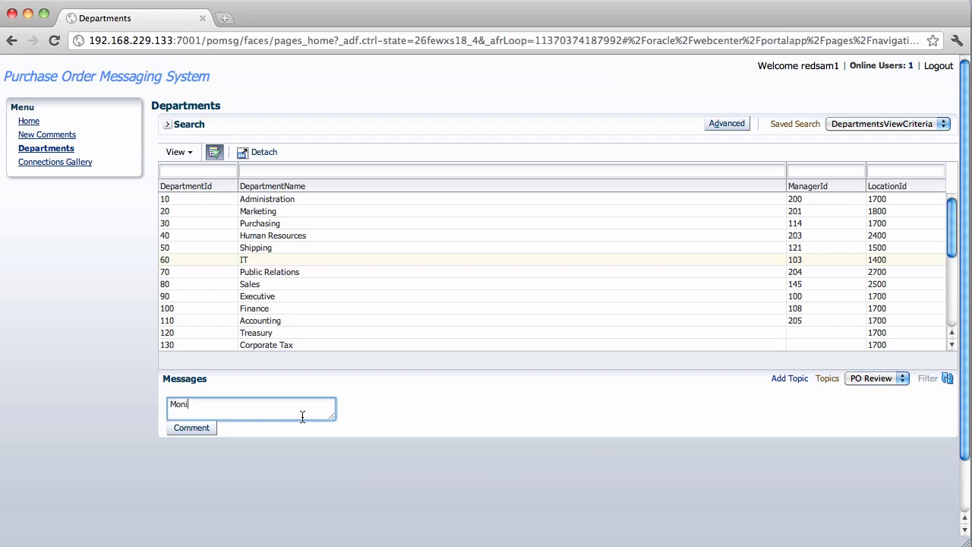
pyautogui.write('torin PO based on #122-12')
pyautogui.click(212, 428)
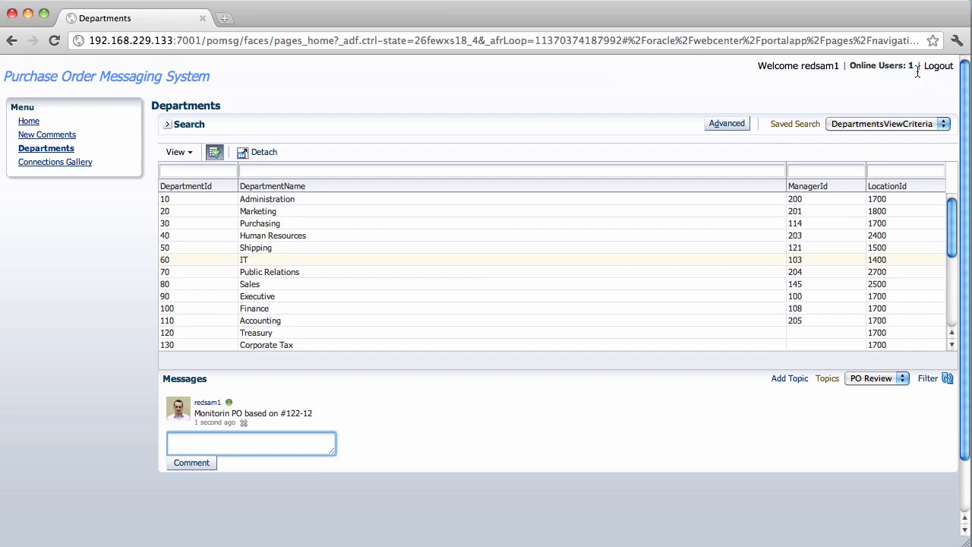
# Switch to Firefox in VMware Fusion and log in as the second user with their password.
pyautogui.press('super+Tab')
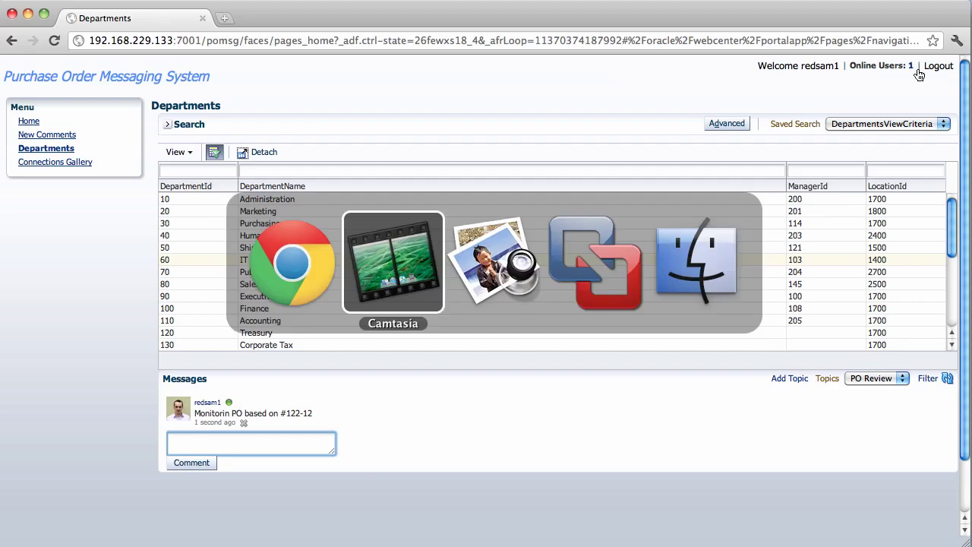
pyautogui.press('super+Tab')
pyautogui.press('super+Tab')
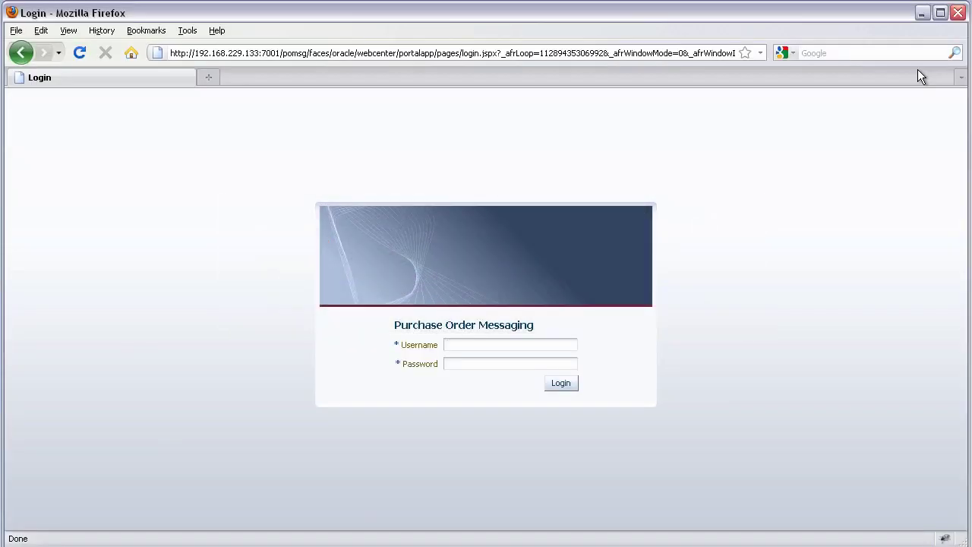
pyautogui.write('redsamwelcome1')
pyautogui.press('Return')
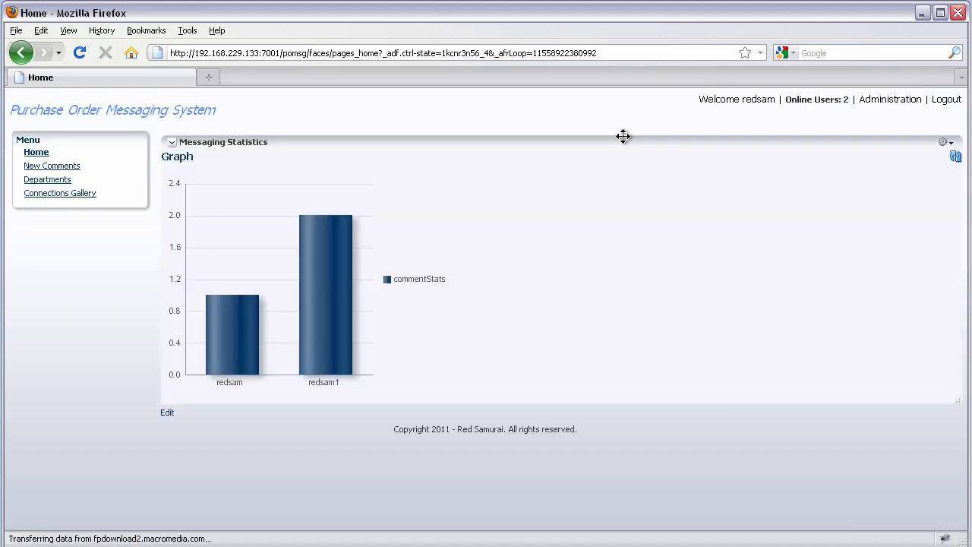
# Open the New Comments list to reach department 60 (IT) and its order #122-12 messages.
pyautogui.moveTo(352, 244)
pyautogui.click(70, 168)
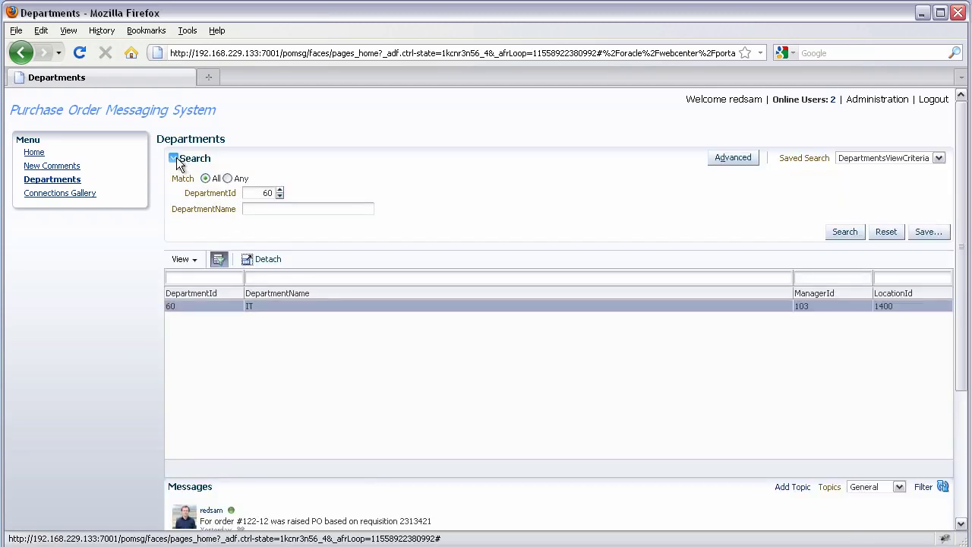
# Collapse the department search, filter messages to the PO Review topic, and star that message.
pyautogui.click(174, 158)
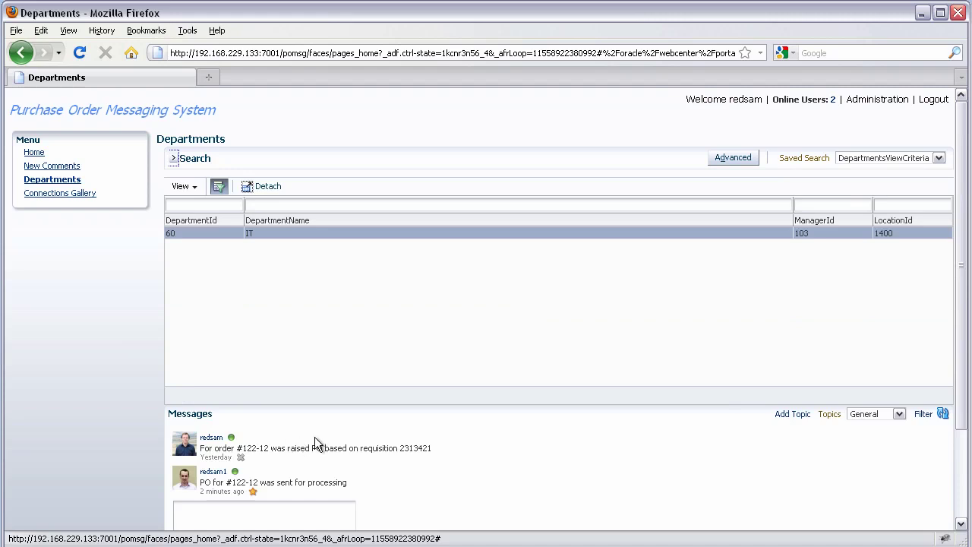
pyautogui.moveTo(966, 357); pyautogui.dragTo(965, 414)
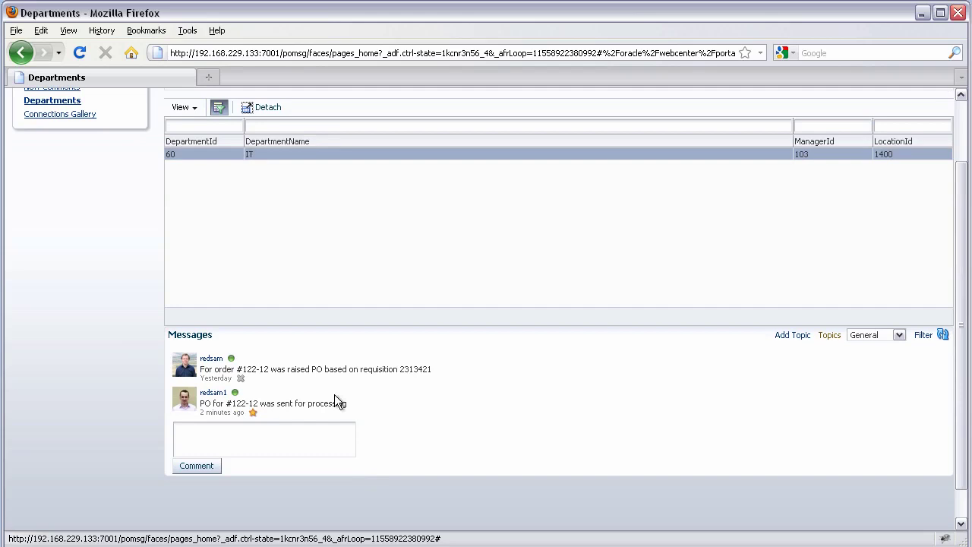
pyautogui.moveTo(236, 393)
pyautogui.click(889, 336)
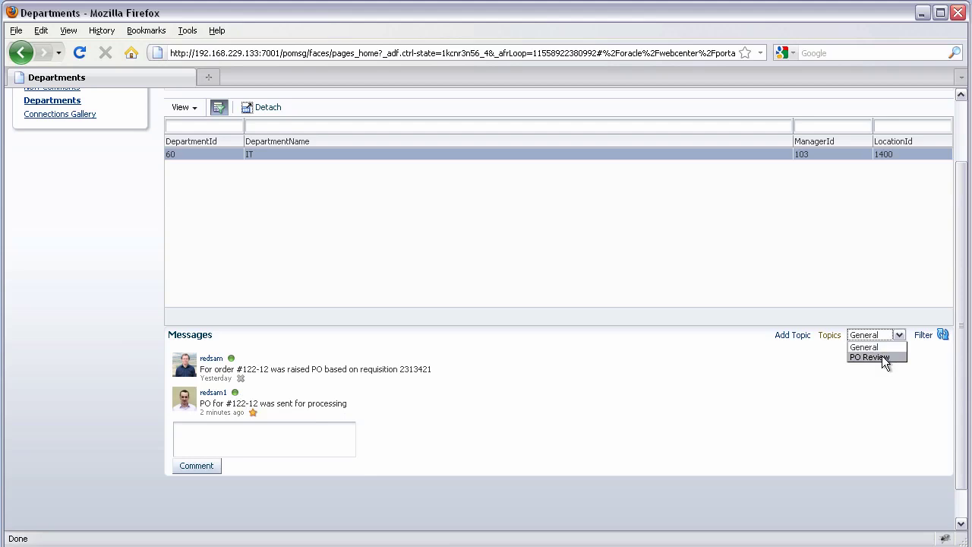
pyautogui.click(870, 357)
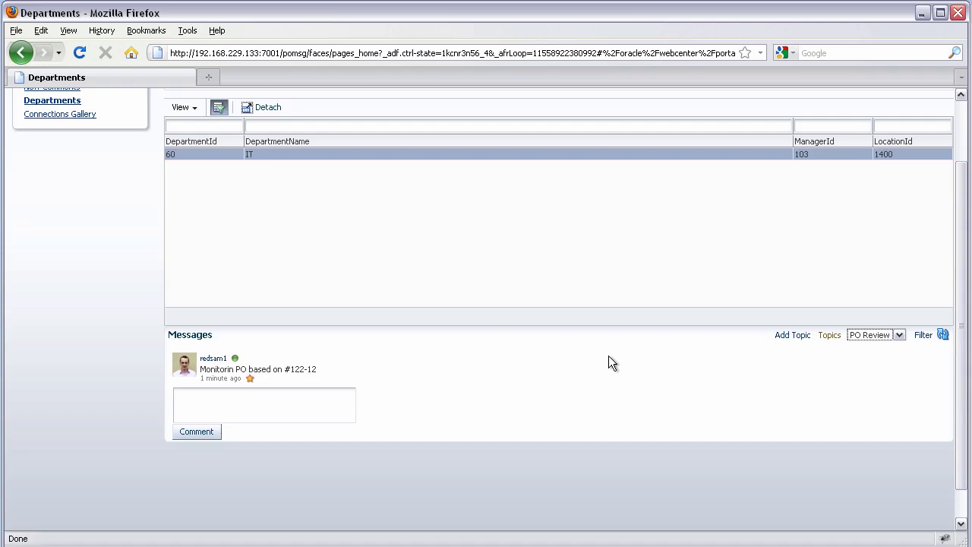
pyautogui.click(250, 378)
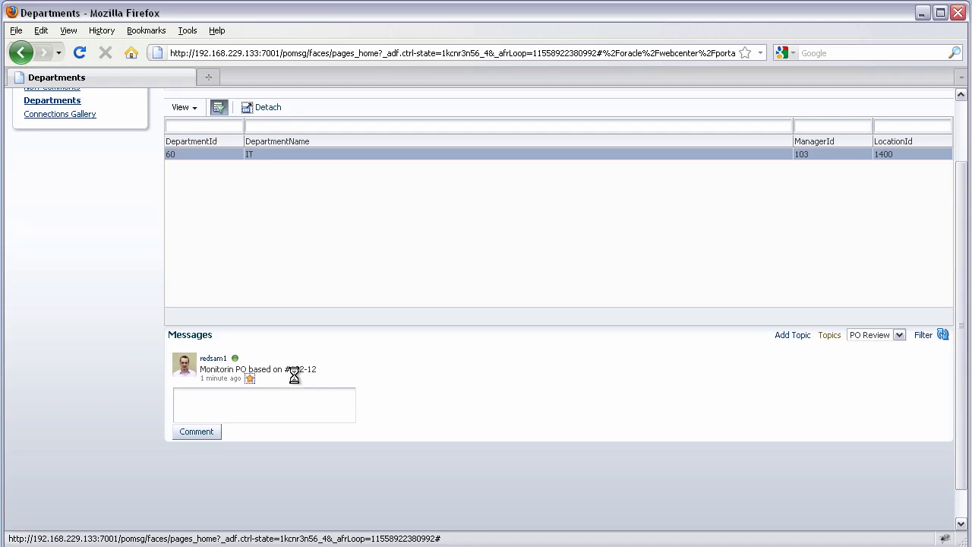
# Switch the topic back to General and open the New Comments page.
pyautogui.click(852, 335)
pyautogui.click(862, 346)
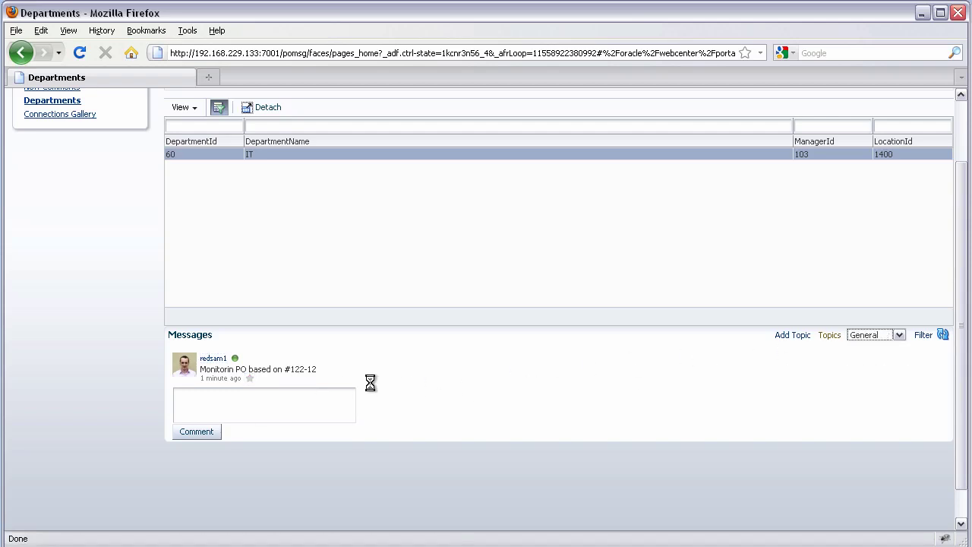
pyautogui.scroll(2, 36, 353)
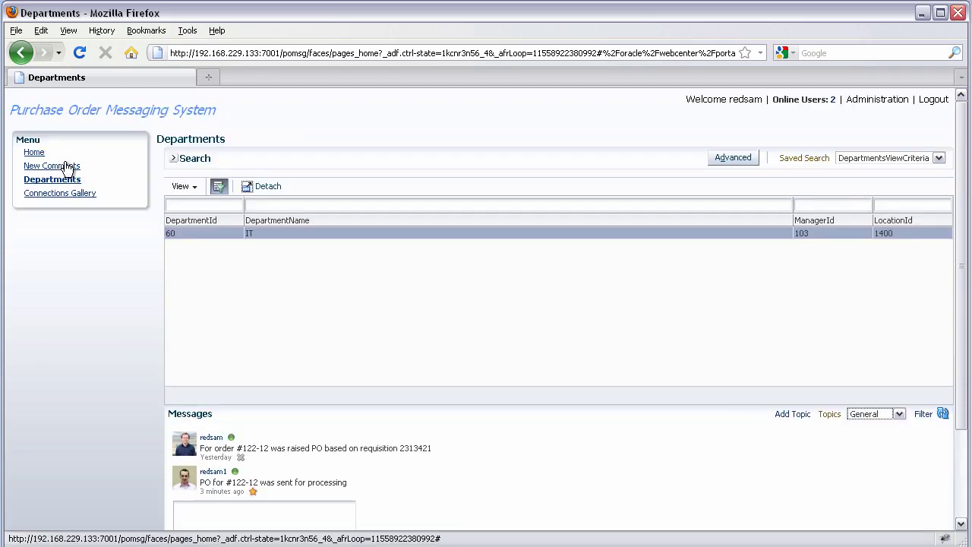
pyautogui.click(67, 166)
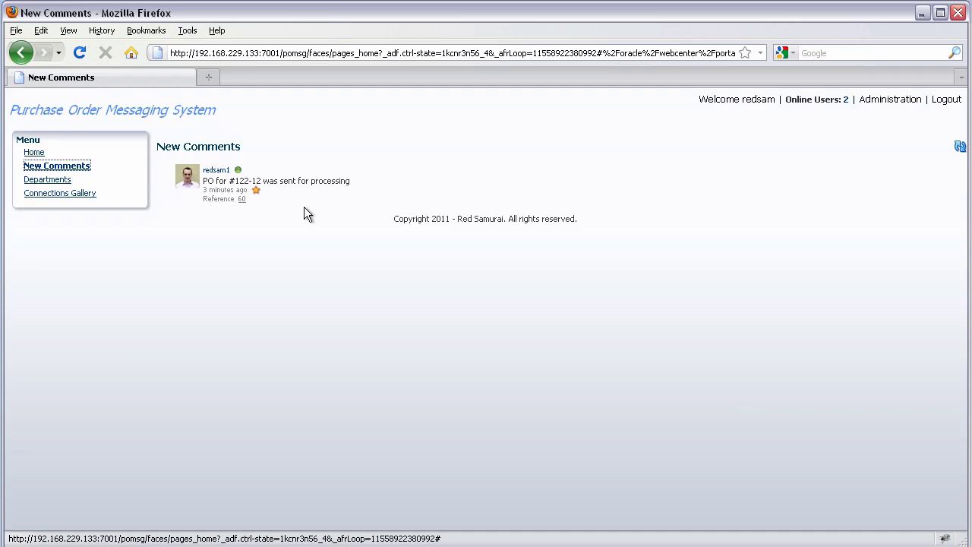
# In the first user's browser, show the General topic messages.
pyautogui.press('super+Tab')
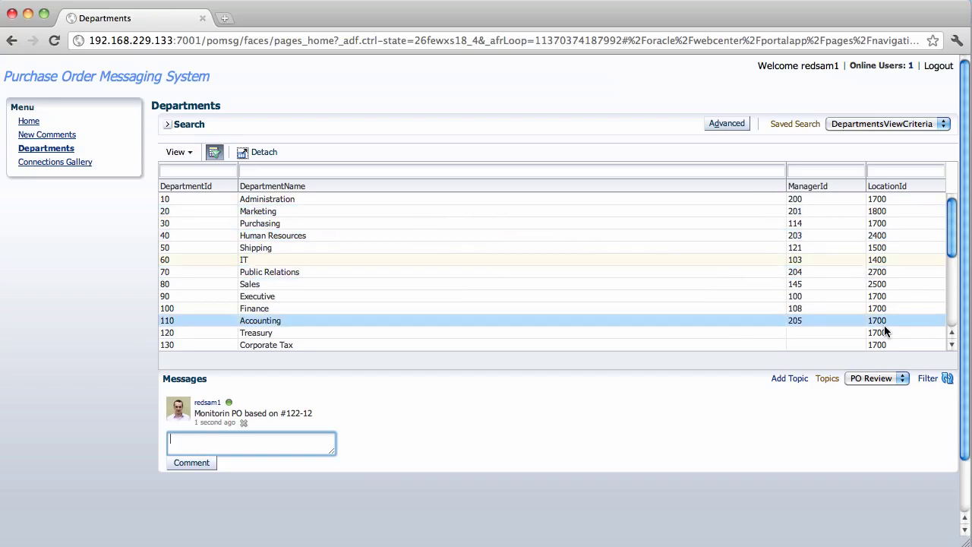
pyautogui.click(875, 380)
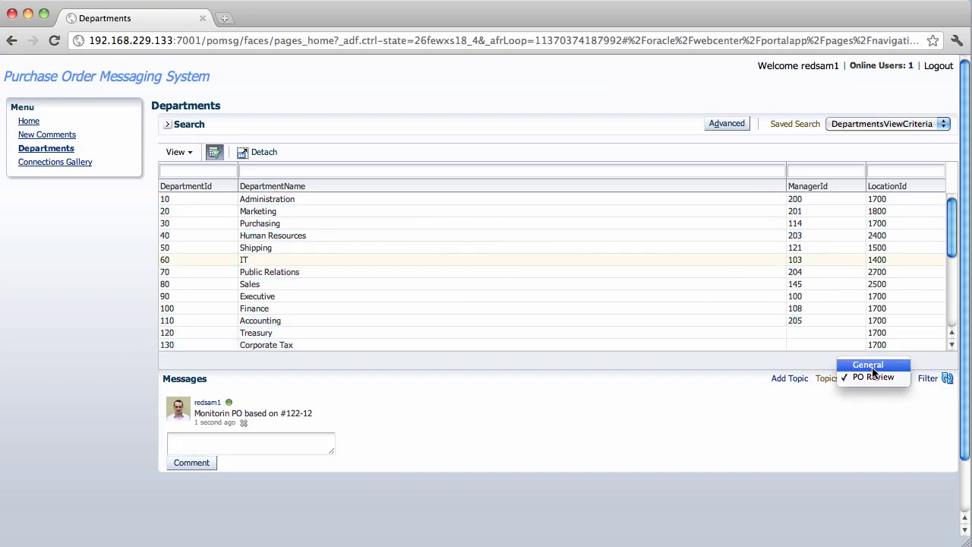
pyautogui.click(867, 363)
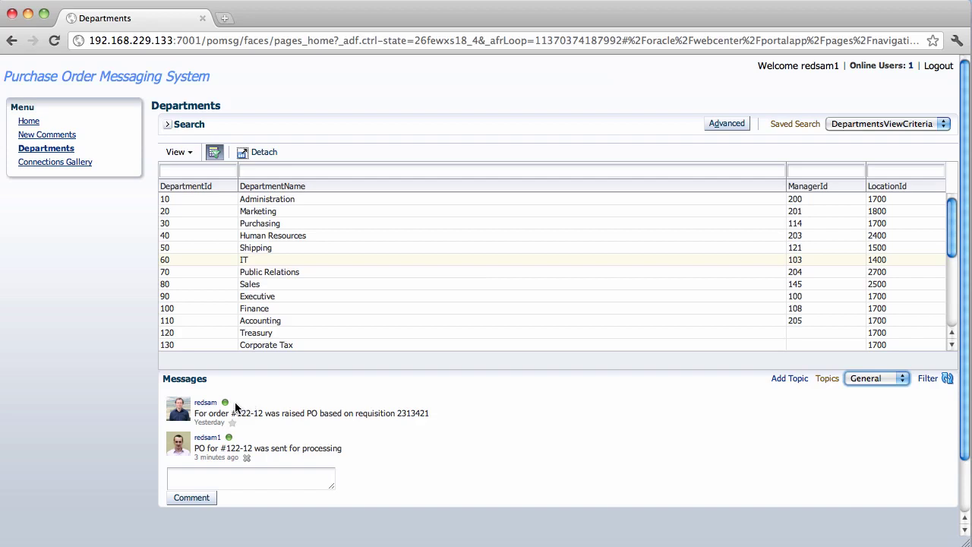
# Refresh the Online Users count so it shows 2.
pyautogui.moveTo(226, 404)
pyautogui.click(911, 66)
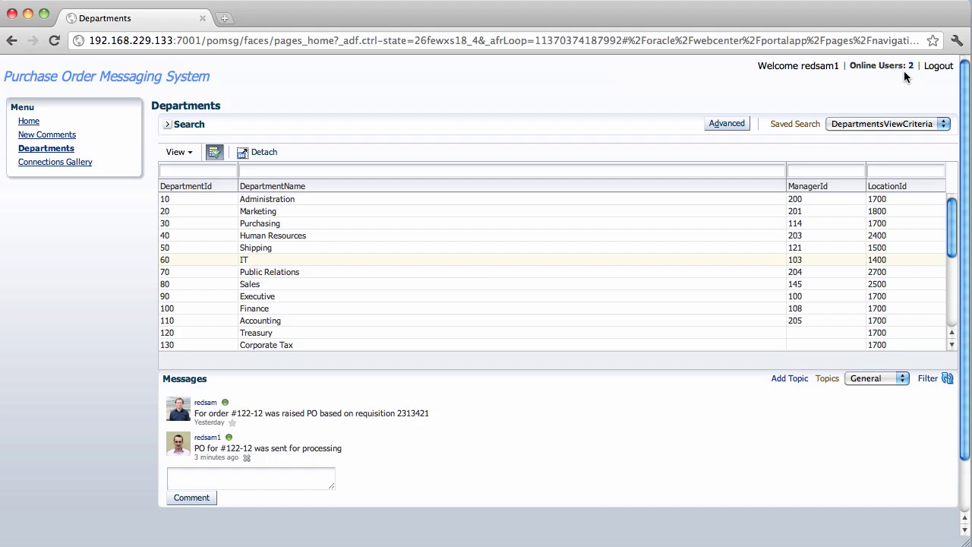
pyautogui.click(761, 211)
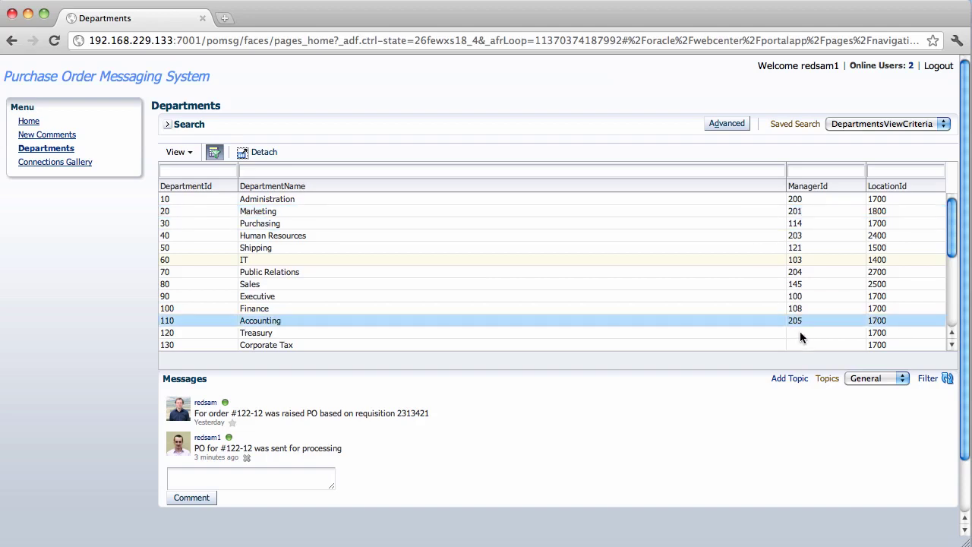
pyautogui.click(926, 379)
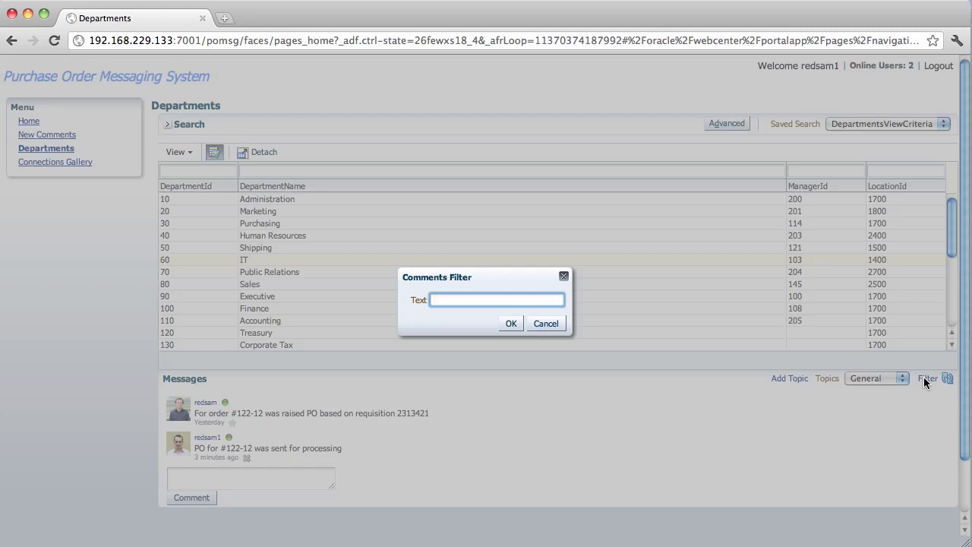
pyautogui.write('req')
pyautogui.press('Return')
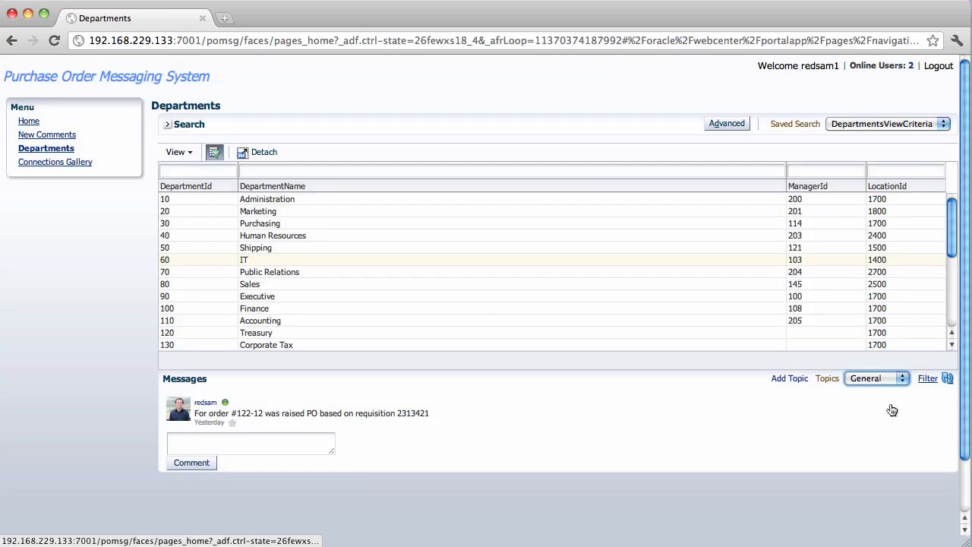
pyautogui.click(485, 347)
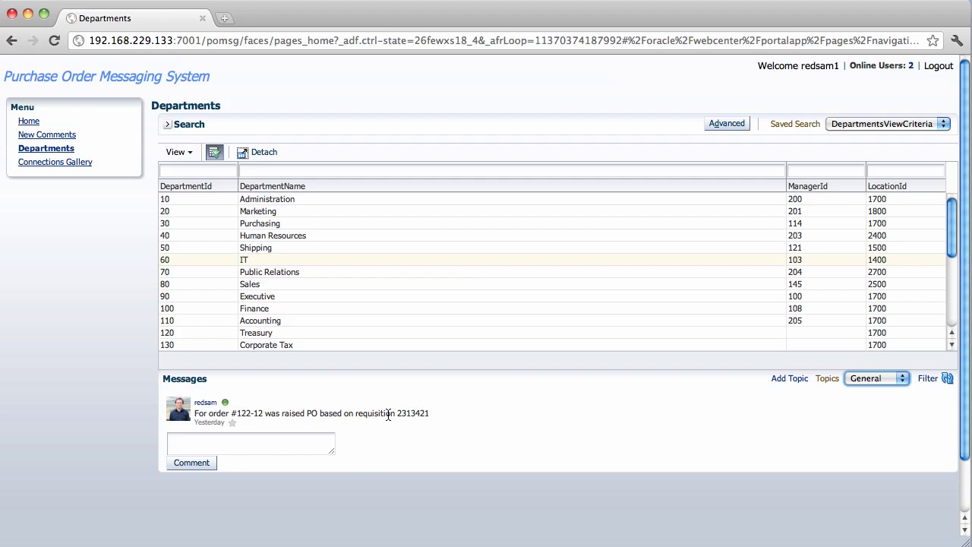
pyautogui.click(945, 381)
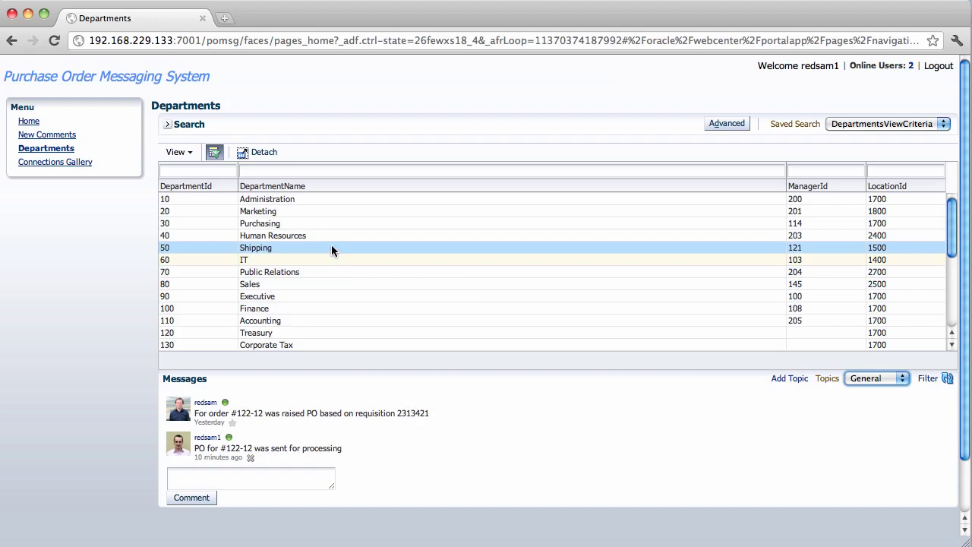
# Post 'Tomorrow is deadline for status report' on the Purchasing department and check its available topics.
pyautogui.click(325, 225)
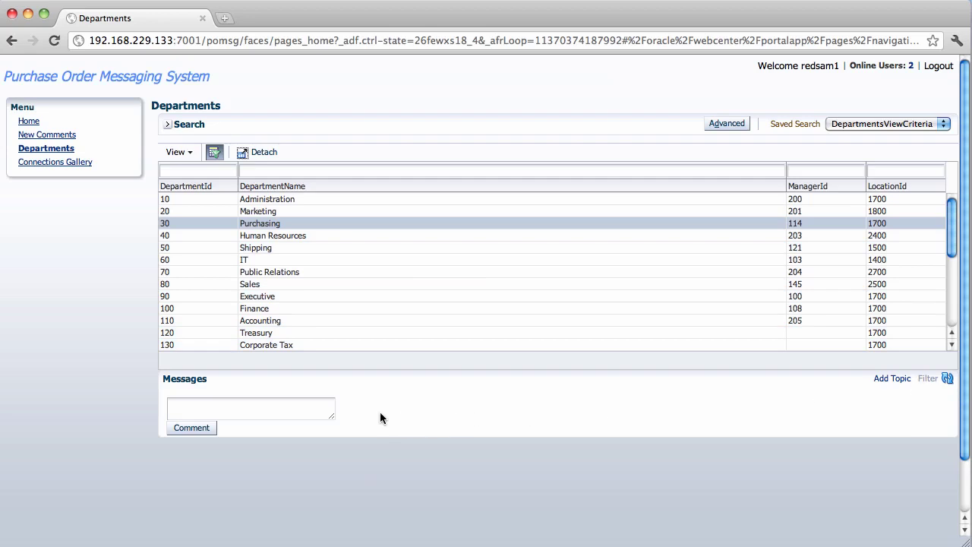
pyautogui.click(320, 407)
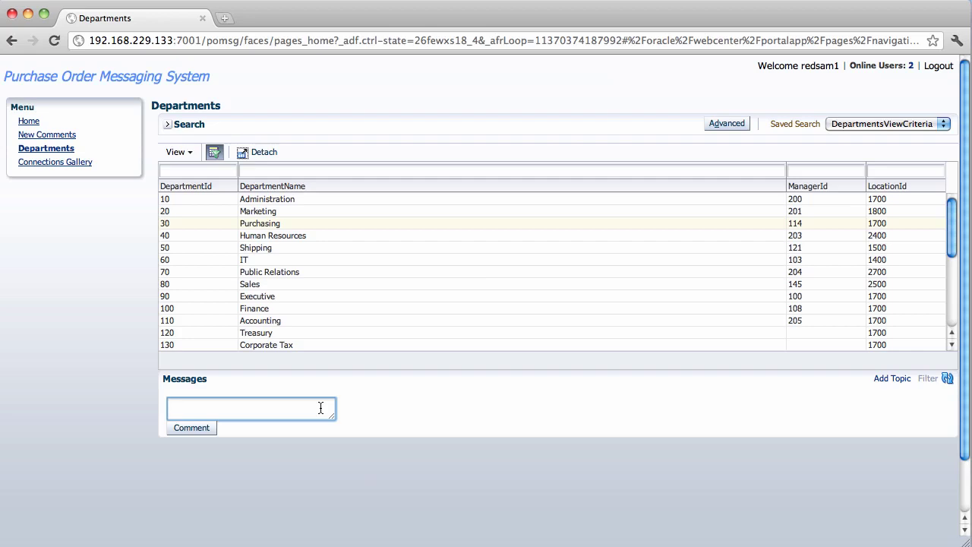
pyautogui.write('Tomorrow is deadline for status report')
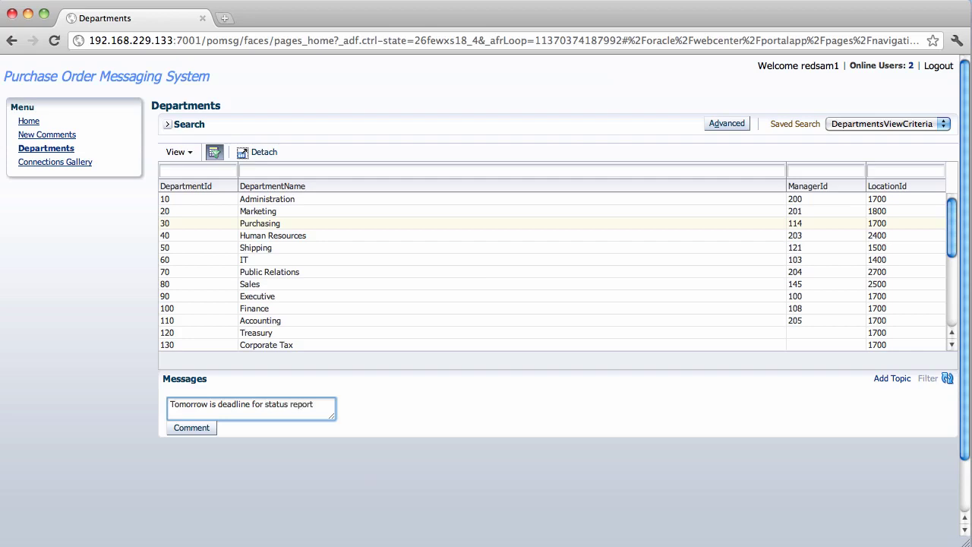
pyautogui.click(202, 426)
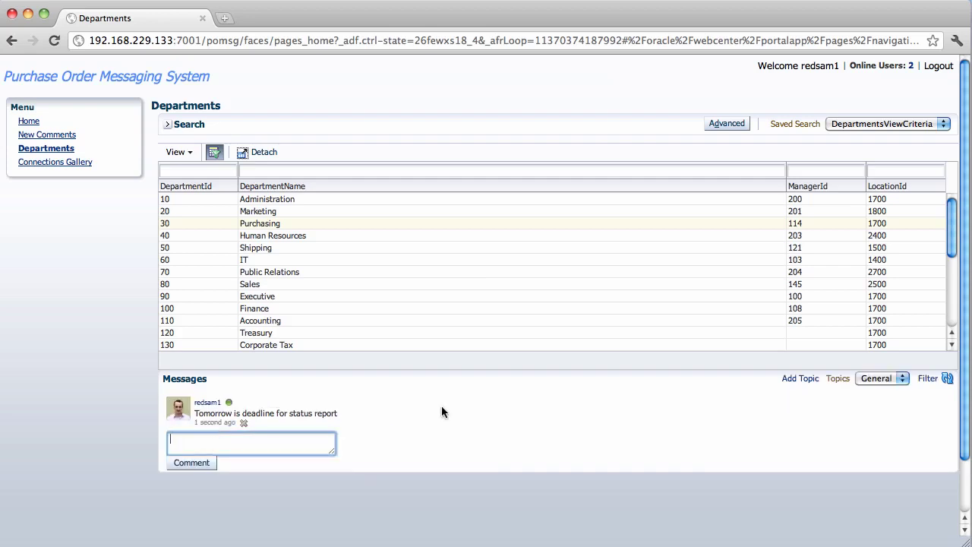
pyautogui.click(886, 381)
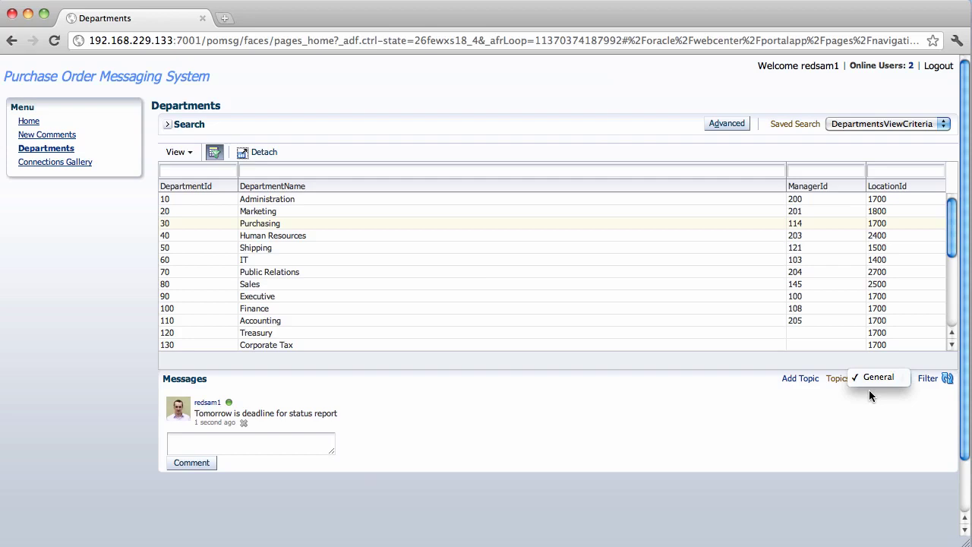
# Select IT, cancel deleting the second PO message, and star the first raised-PO message.
pyautogui.click(869, 389)
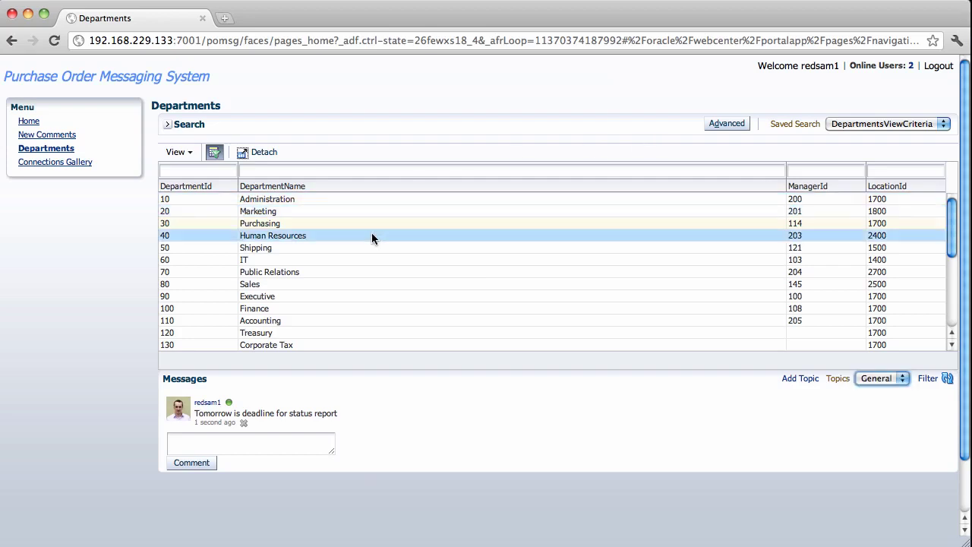
pyautogui.click(370, 259)
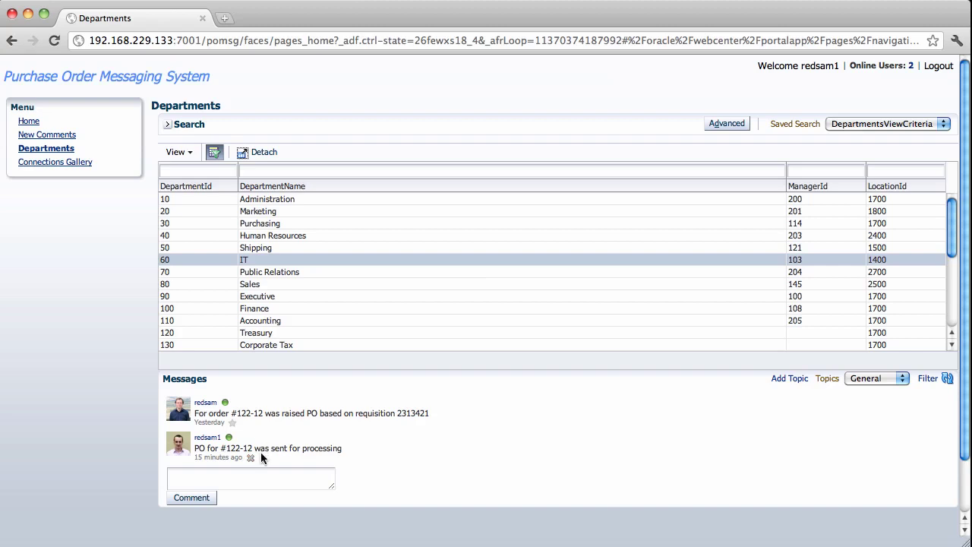
pyautogui.click(250, 458)
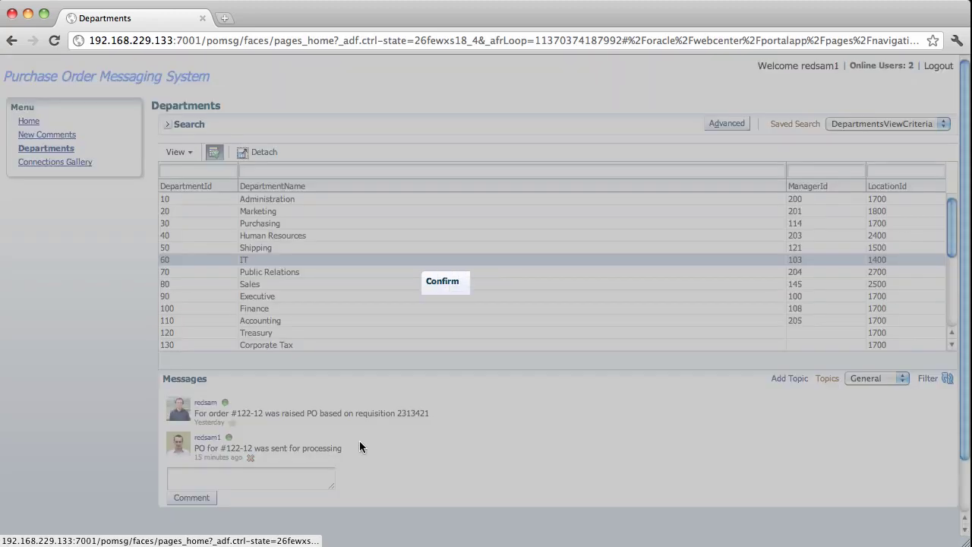
pyautogui.click(520, 322)
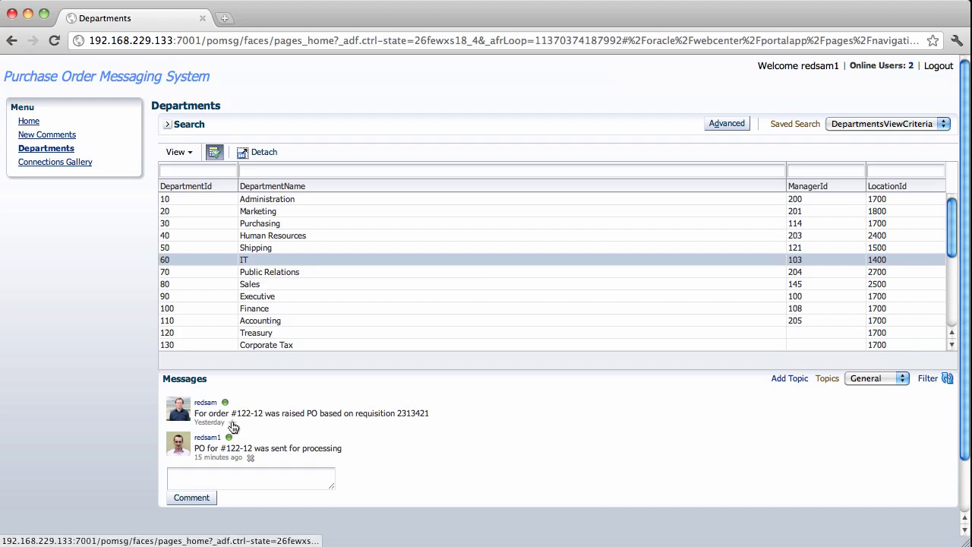
pyautogui.click(233, 426)
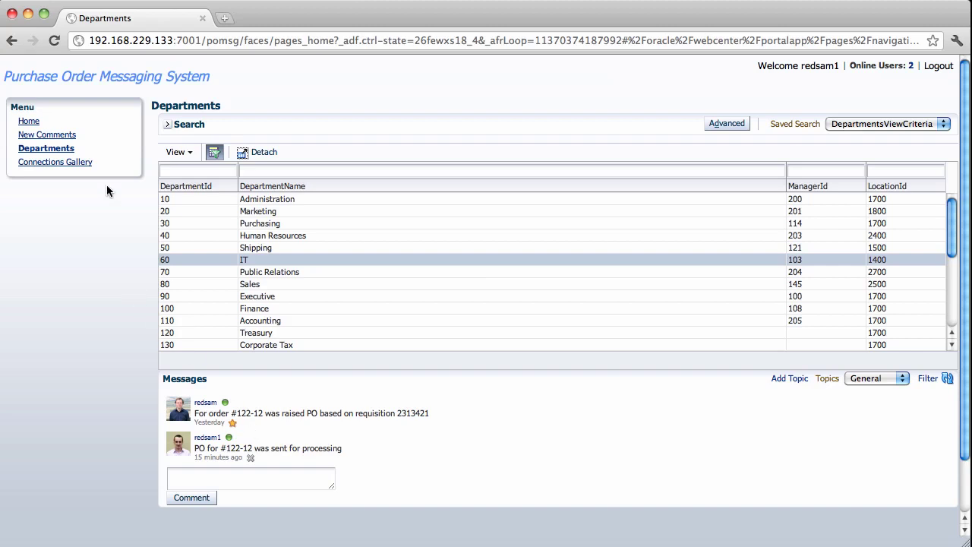
pyautogui.click(68, 136)
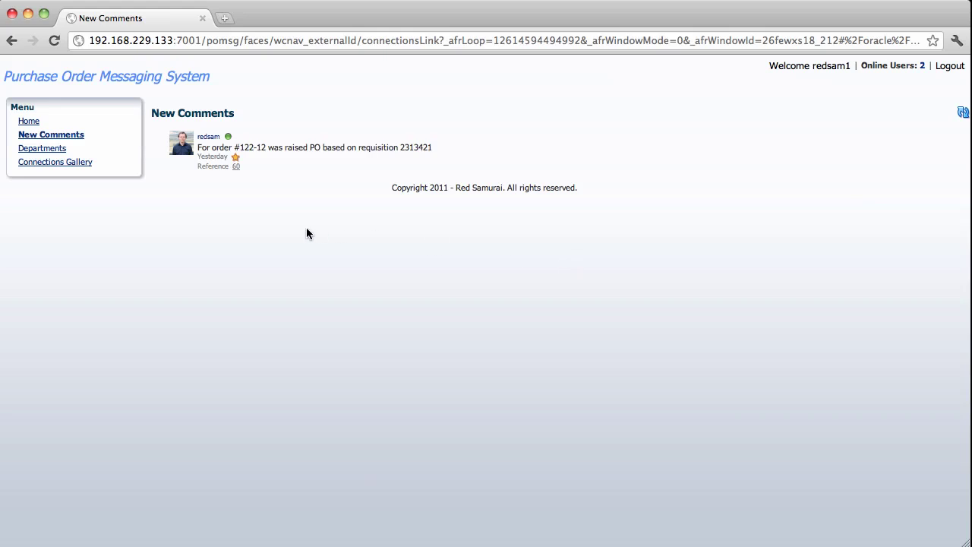
# From the Connections Gallery, view the user's profile, then the empty Connections dashboard.
pyautogui.click(82, 161)
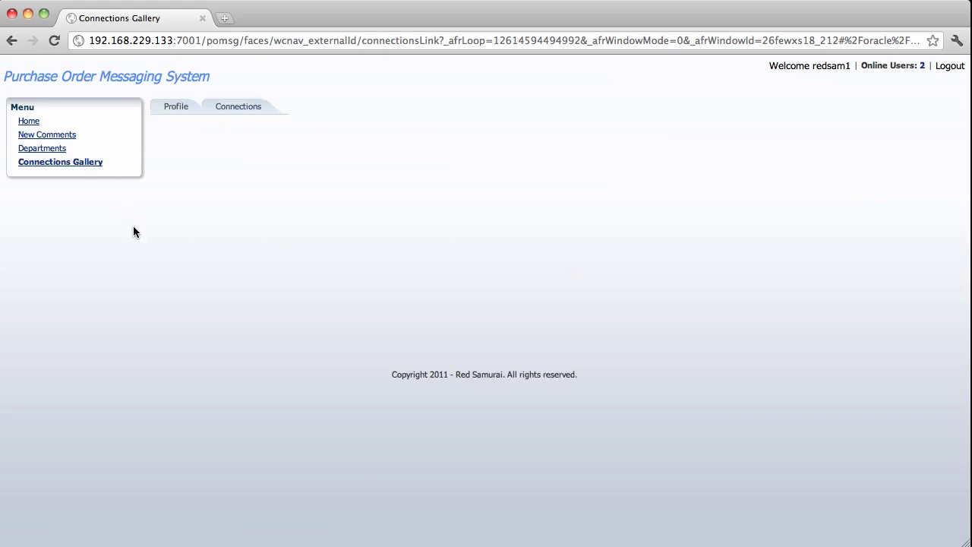
pyautogui.click(179, 108)
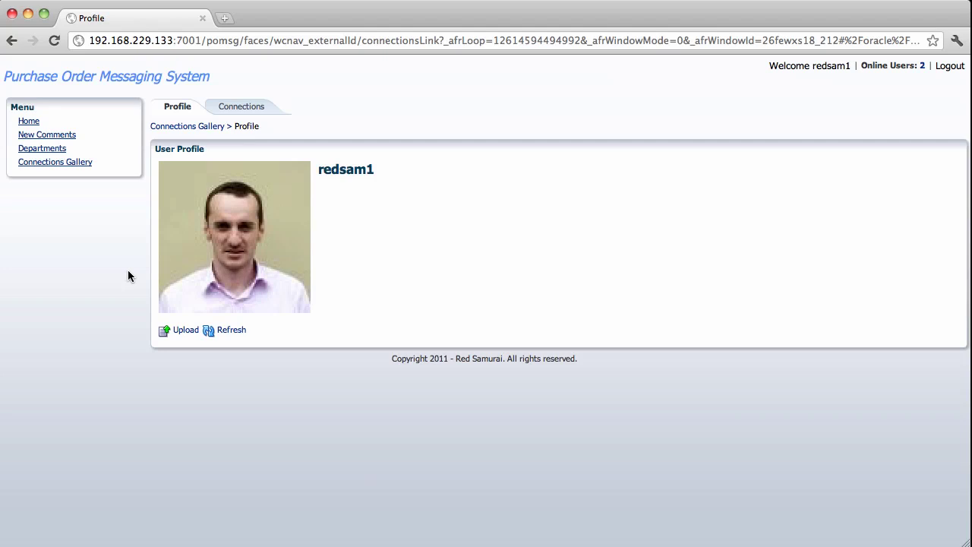
pyautogui.click(256, 110)
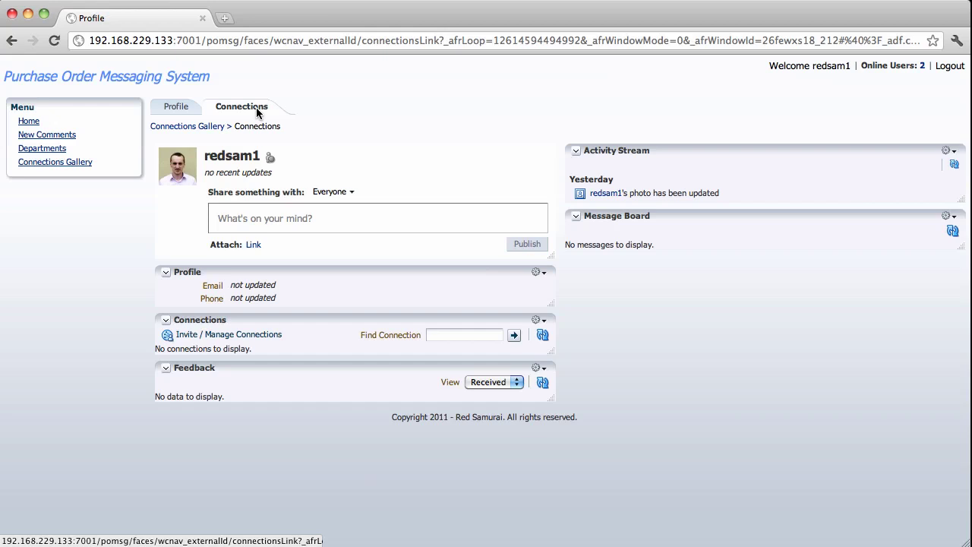
# Search for the other user by username and send them a connection invitation with its message.
pyautogui.click(234, 335)
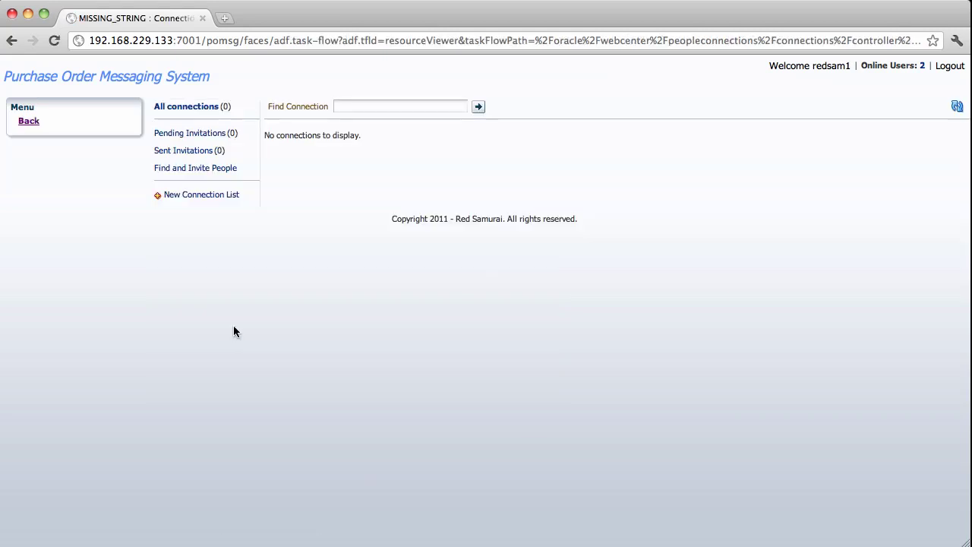
pyautogui.click(224, 174)
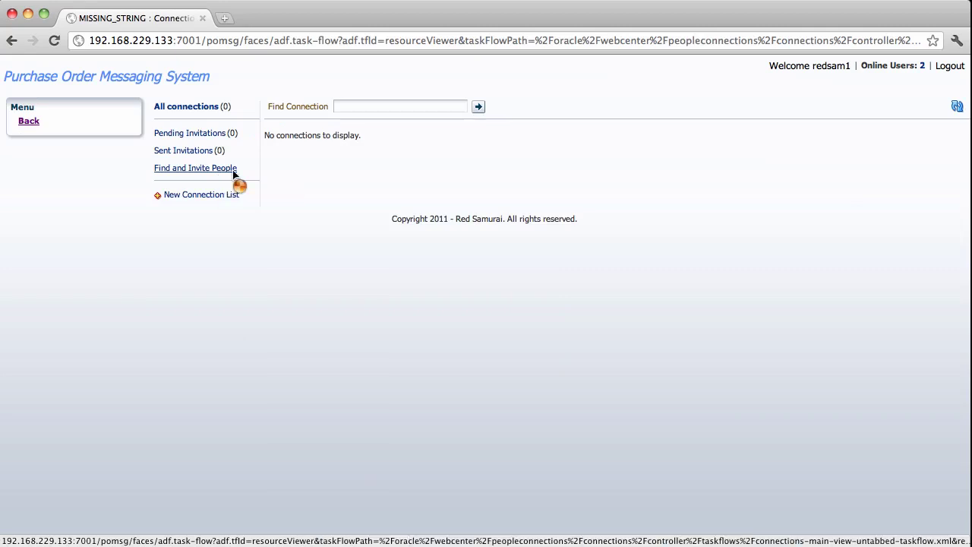
pyautogui.click(363, 111)
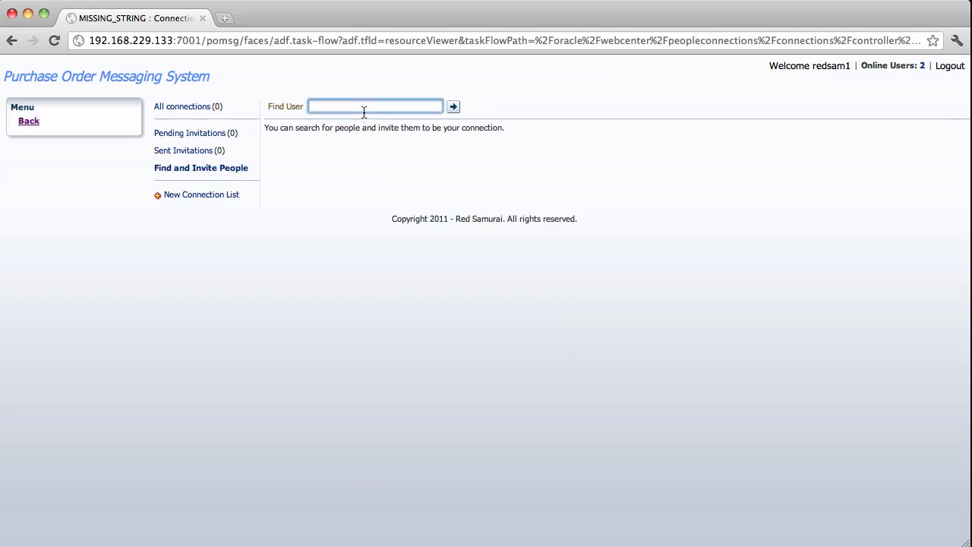
pyautogui.write('redsam')
pyautogui.press('Return')
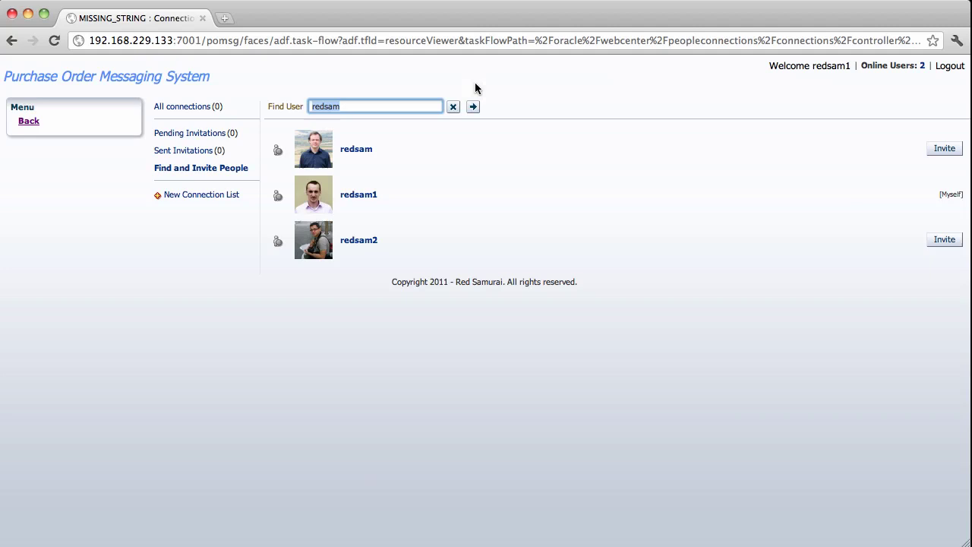
pyautogui.click(944, 150)
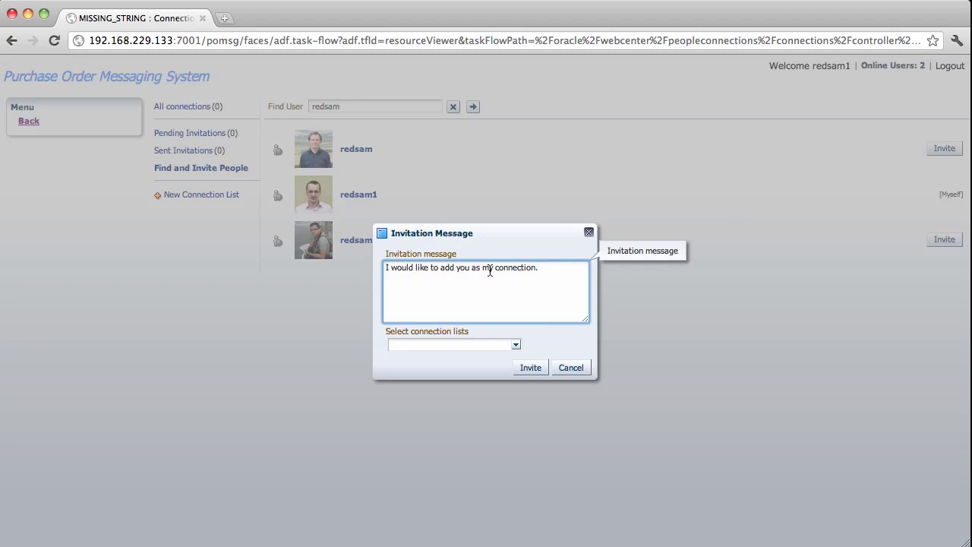
pyautogui.click(532, 367)
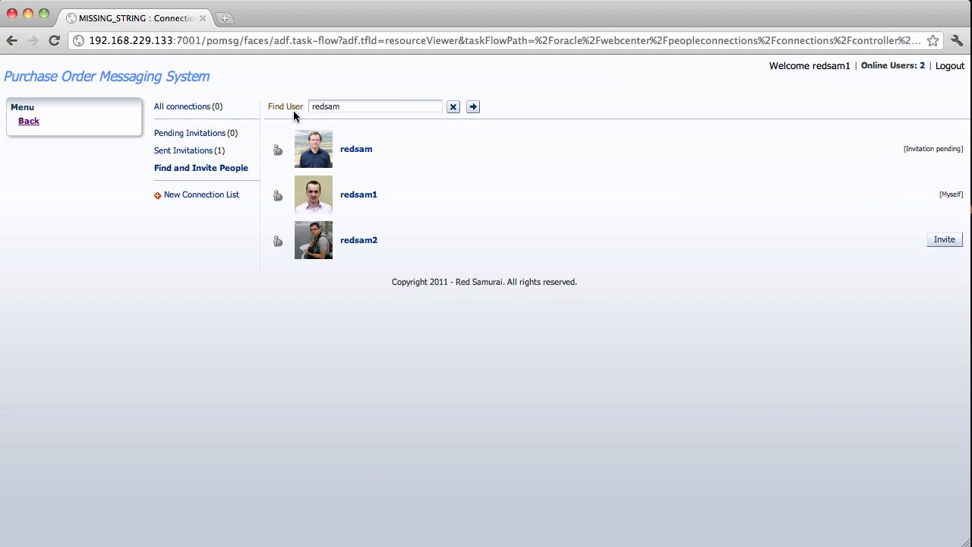
pyautogui.click(28, 122)
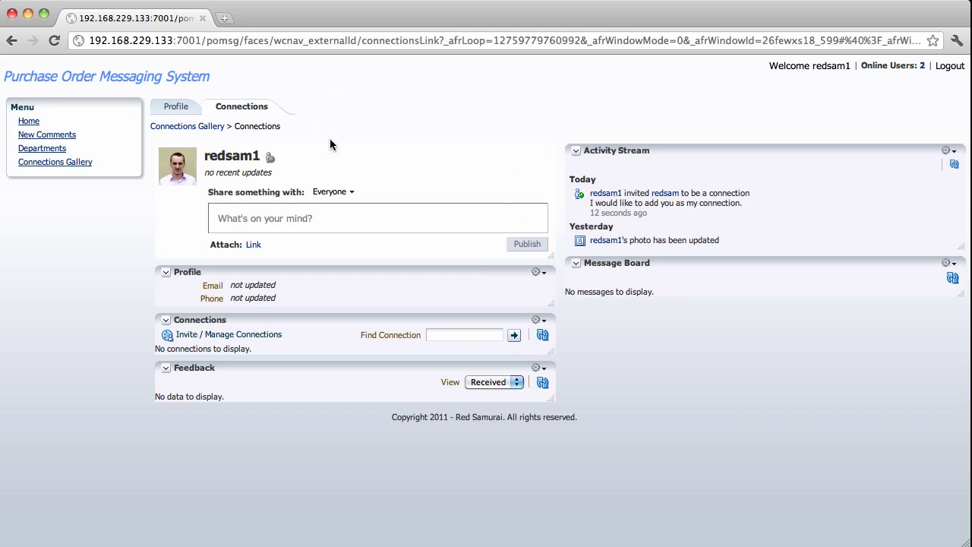
# Open Departments, select the IT row, and collapse the search panel.
pyautogui.click(52, 152)
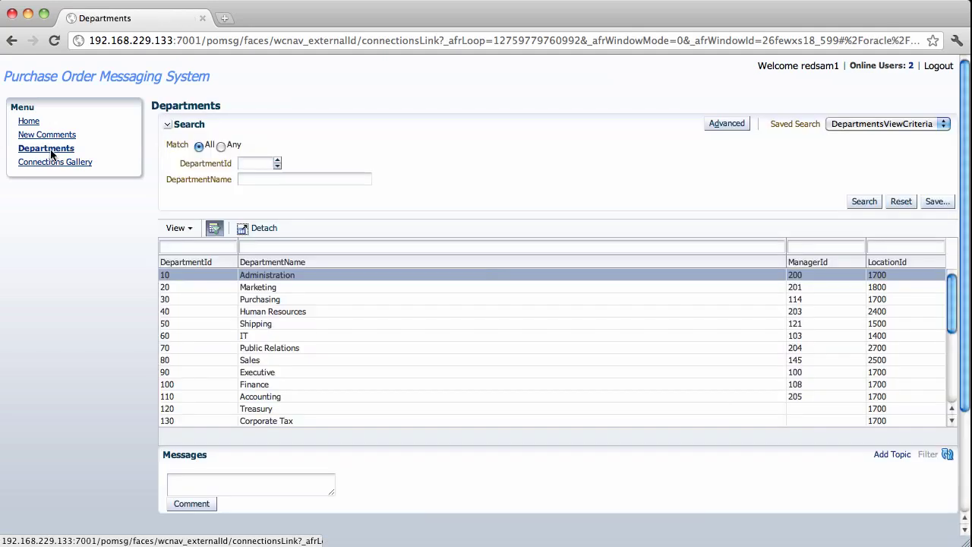
pyautogui.click(187, 334)
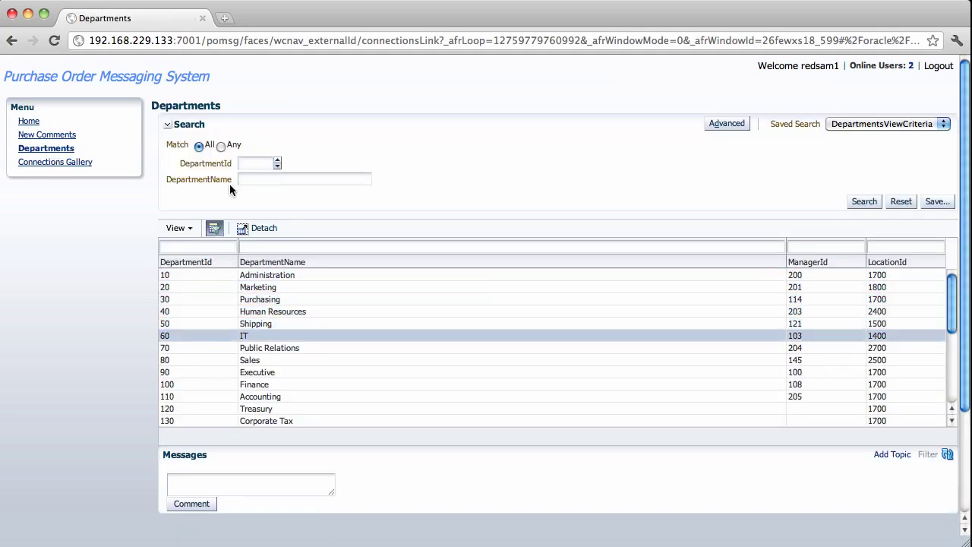
pyautogui.click(168, 124)
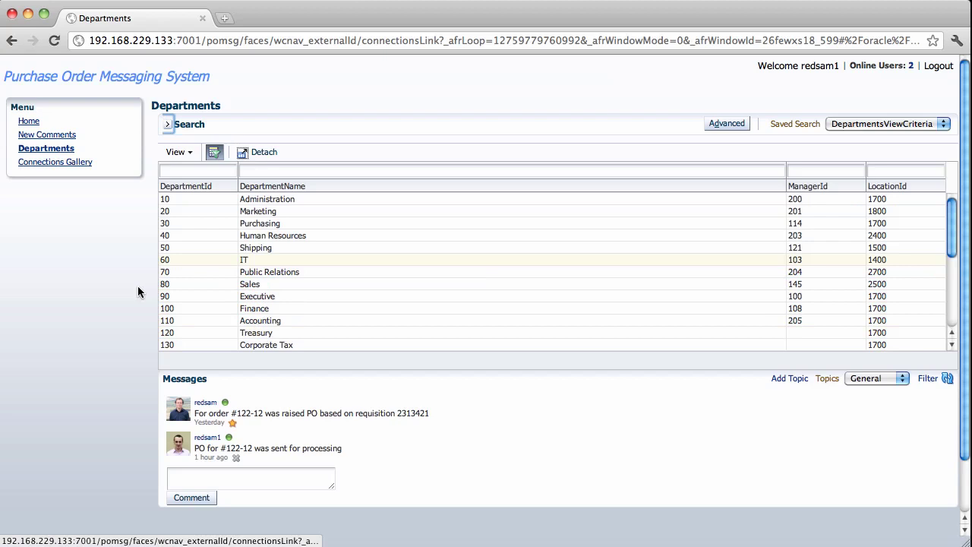
pyautogui.click(127, 410)
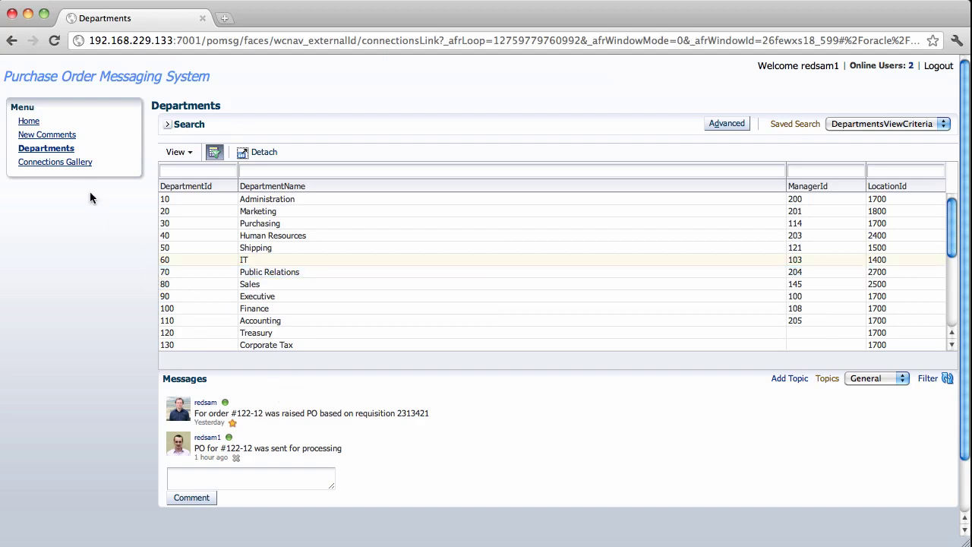
# Revisit the Connections Gallery, then reselect IT on Departments with search collapsed.
pyautogui.click(74, 164)
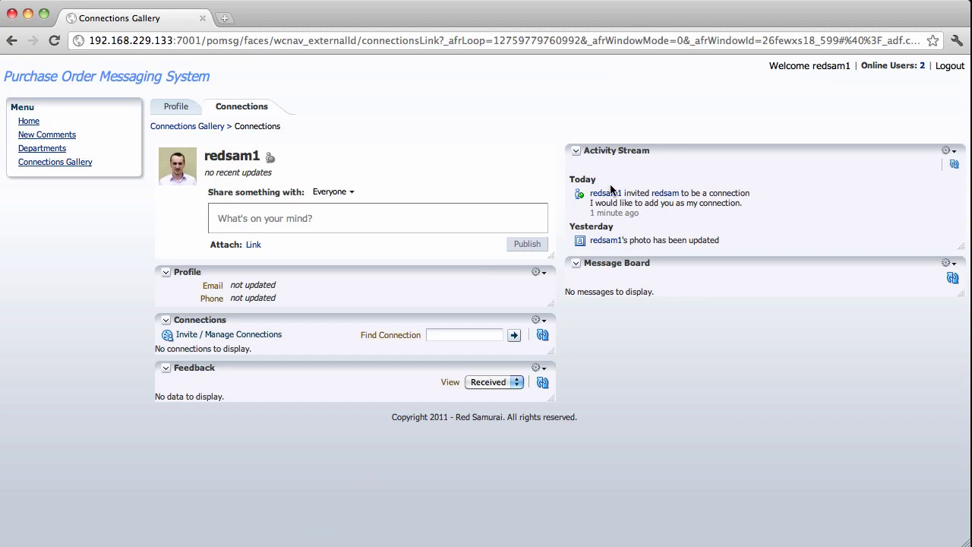
pyautogui.click(53, 149)
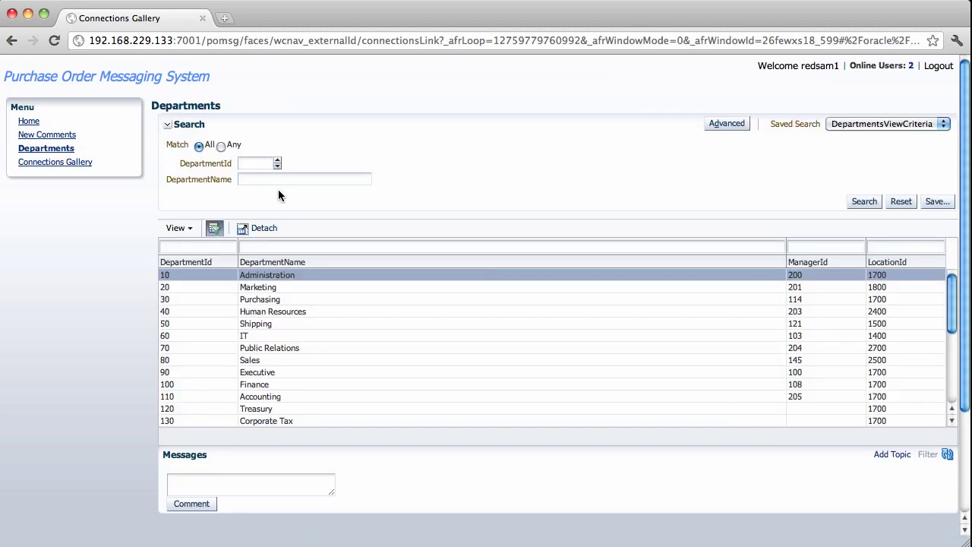
pyautogui.click(271, 330)
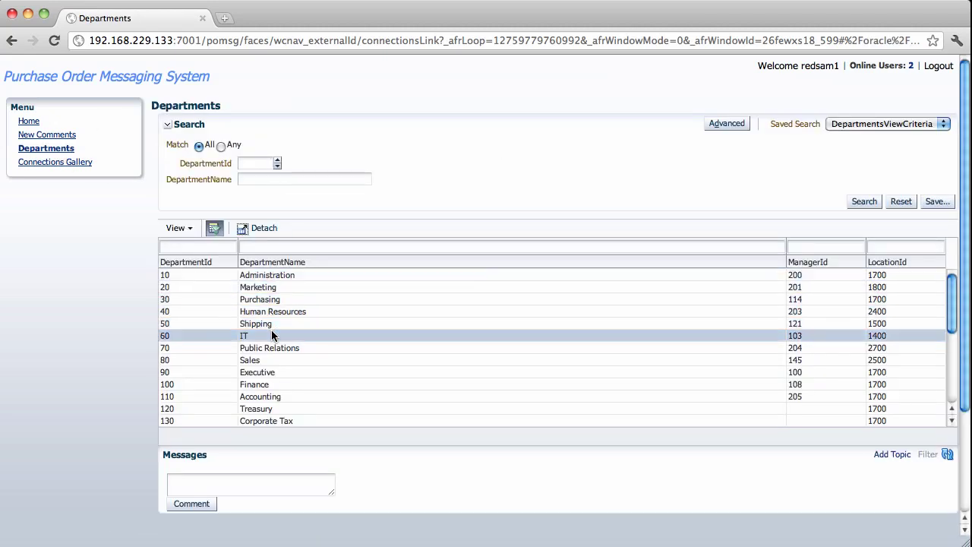
pyautogui.click(168, 126)
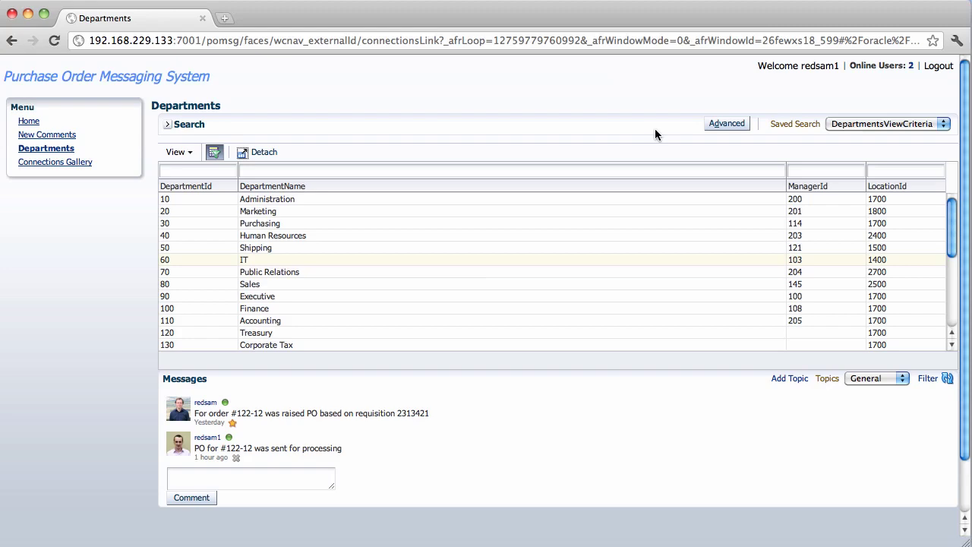
# In the other user's Firefox session, open the Connections Gallery's Connections tab with the invitation.
pyautogui.press('super+Tab')
pyautogui.press('super+Tab')
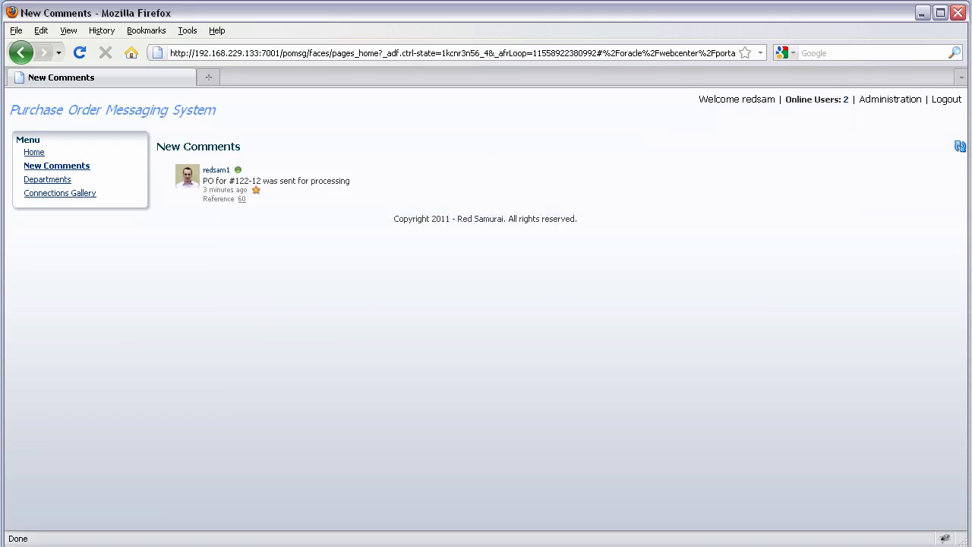
pyautogui.doubleClick(759, 99)
pyautogui.click(107, 232)
pyautogui.click(78, 194)
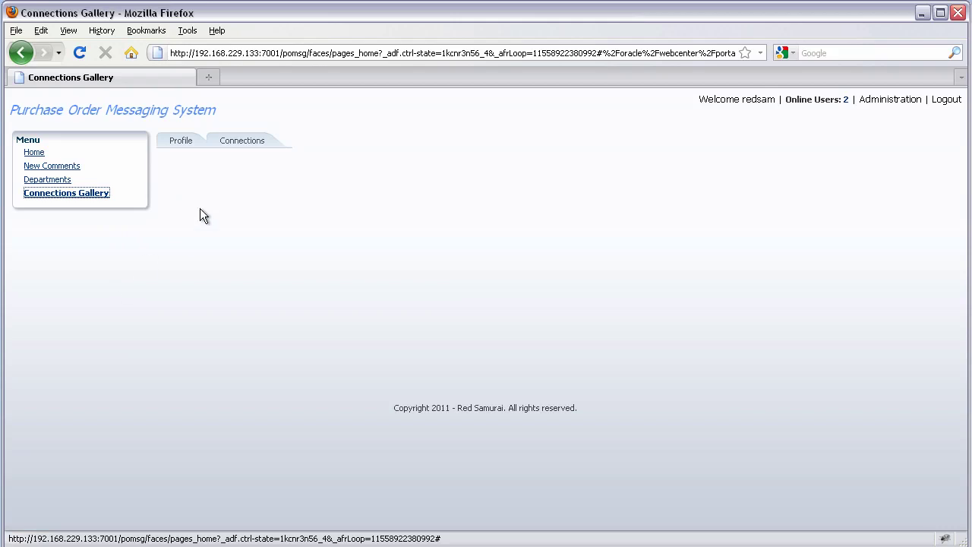
pyautogui.click(249, 140)
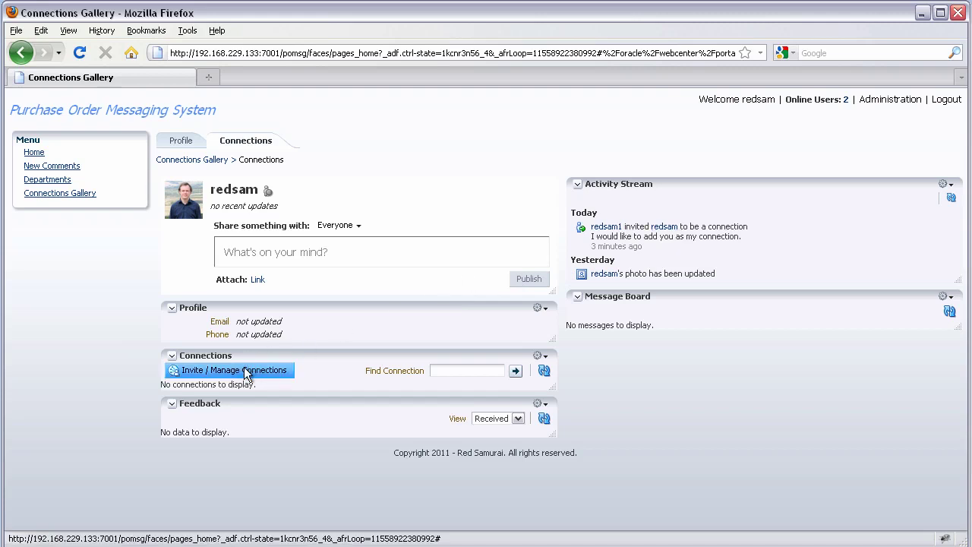
# Accept the pending invitation under Manage Connections and go back to the Connections page.
pyautogui.click(244, 372)
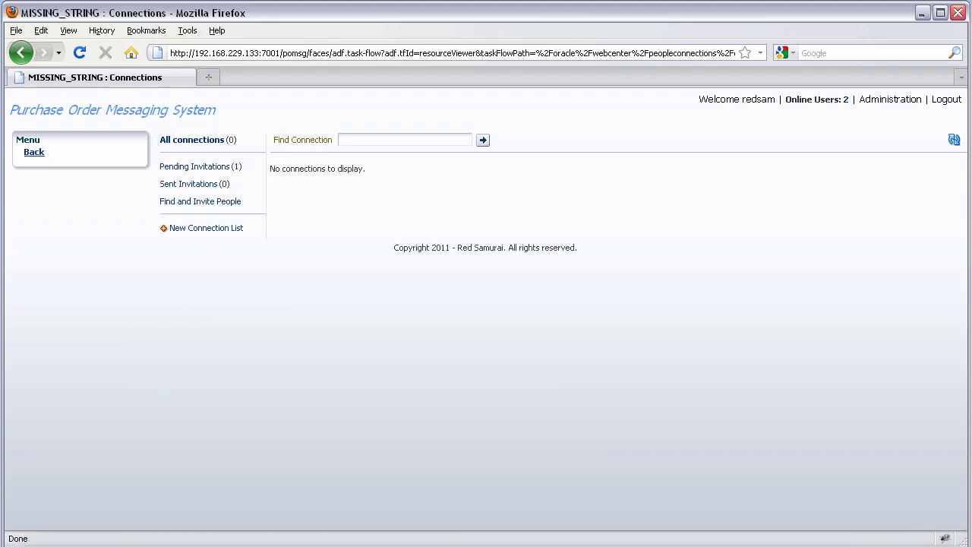
pyautogui.click(223, 169)
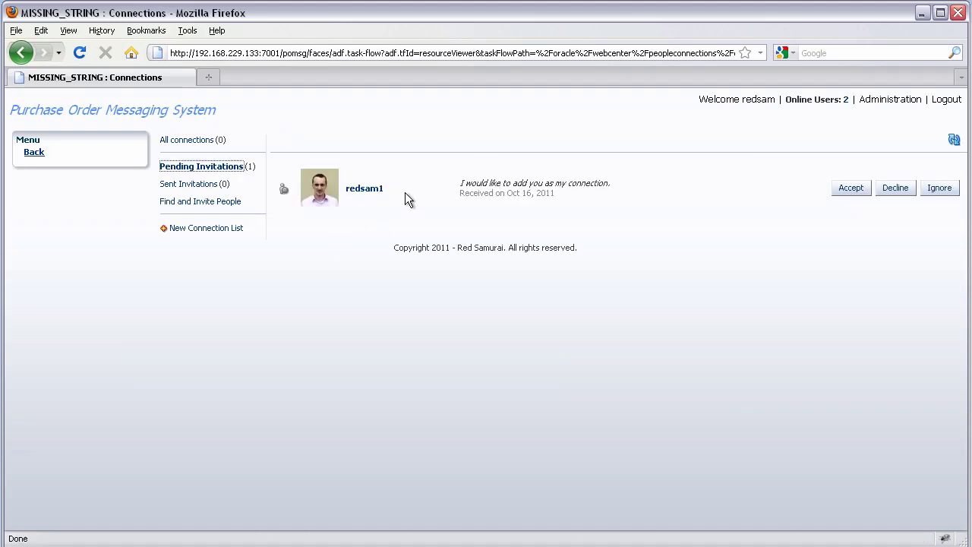
pyautogui.click(844, 191)
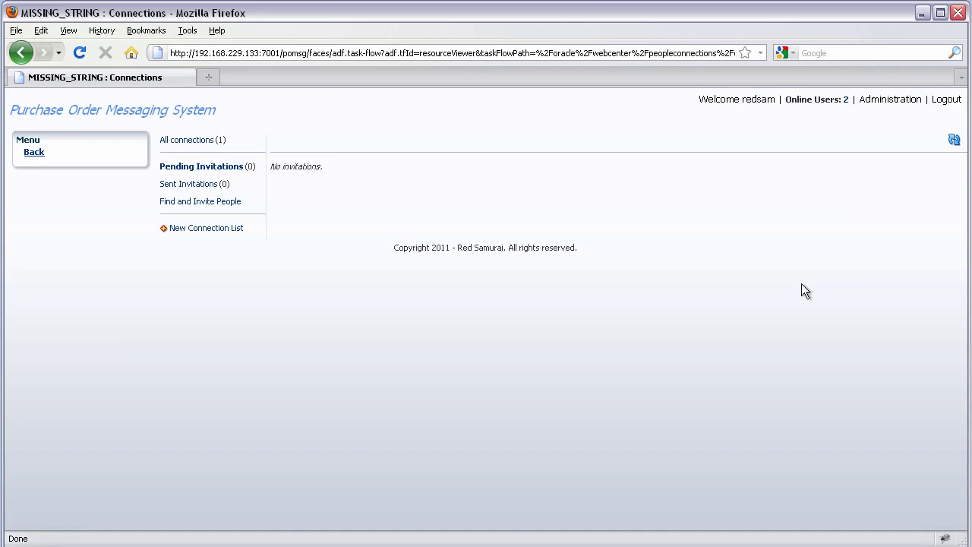
pyautogui.click(35, 153)
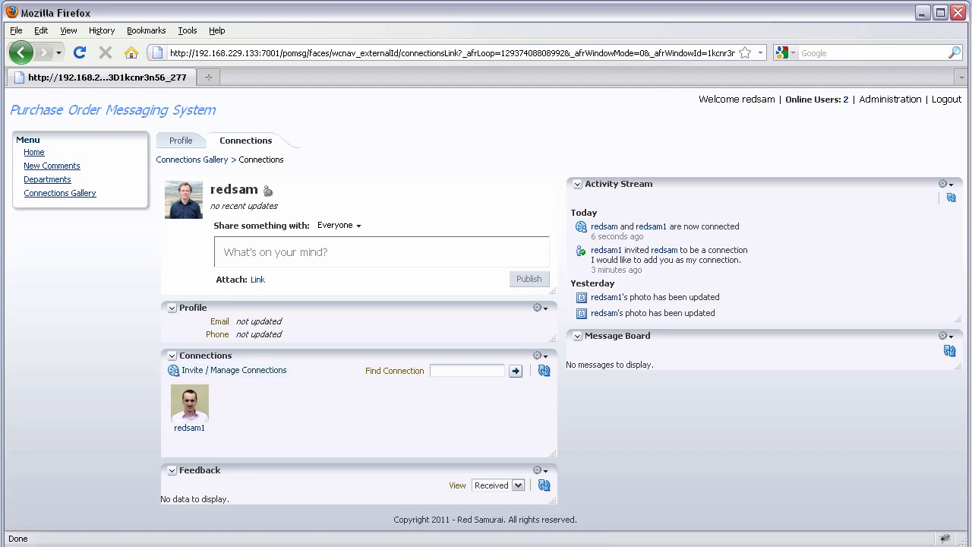
# From the Profile tab, open Departments, select 60 IT, collapse Search and scroll to its Messages.
pyautogui.click(185, 144)
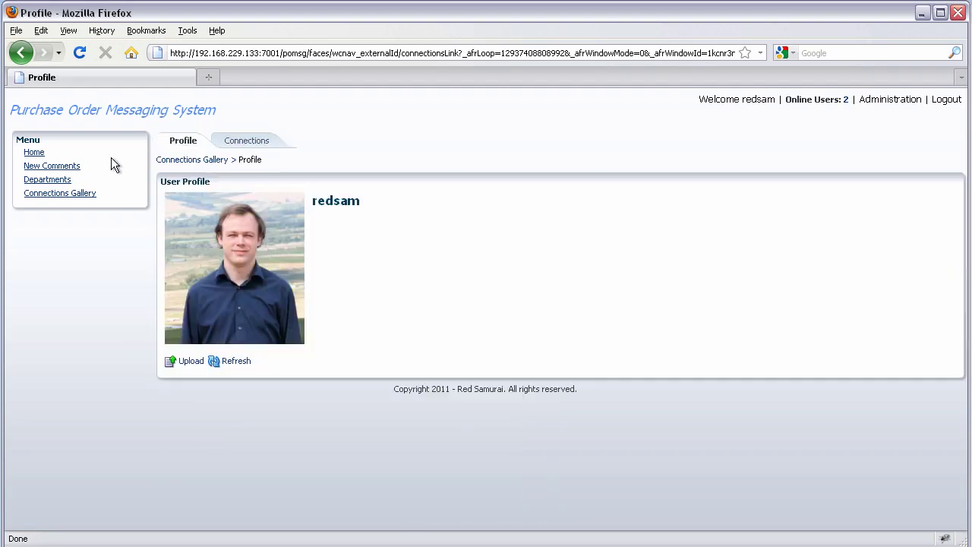
pyautogui.click(65, 180)
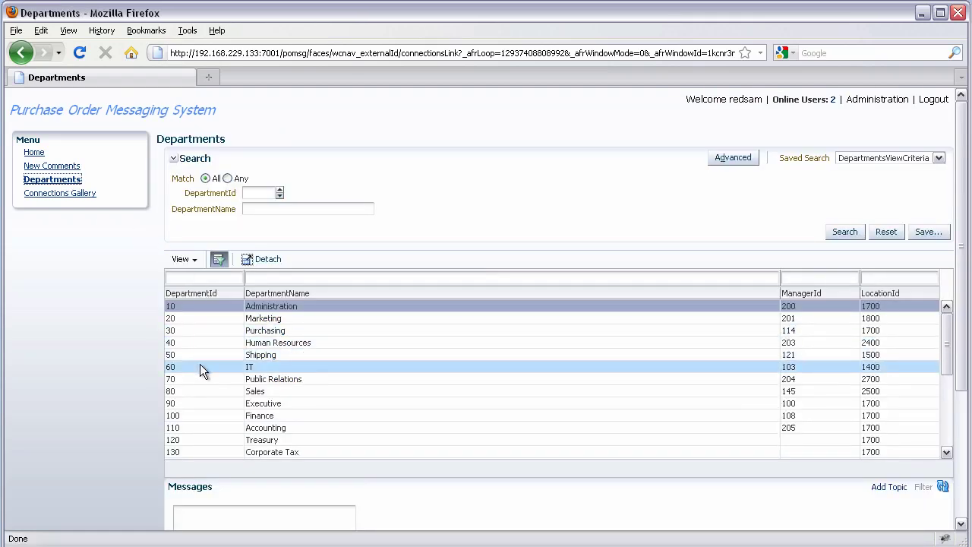
pyautogui.click(200, 366)
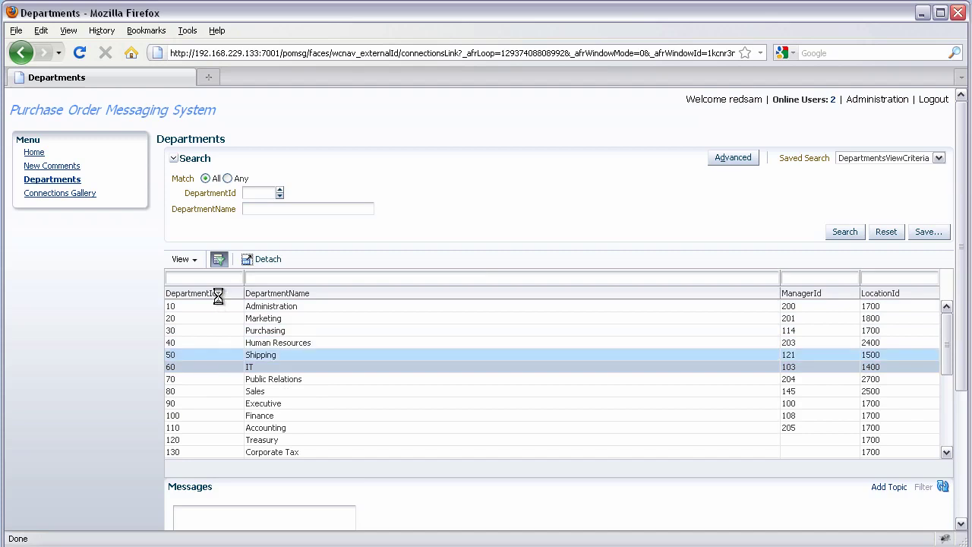
pyautogui.click(174, 158)
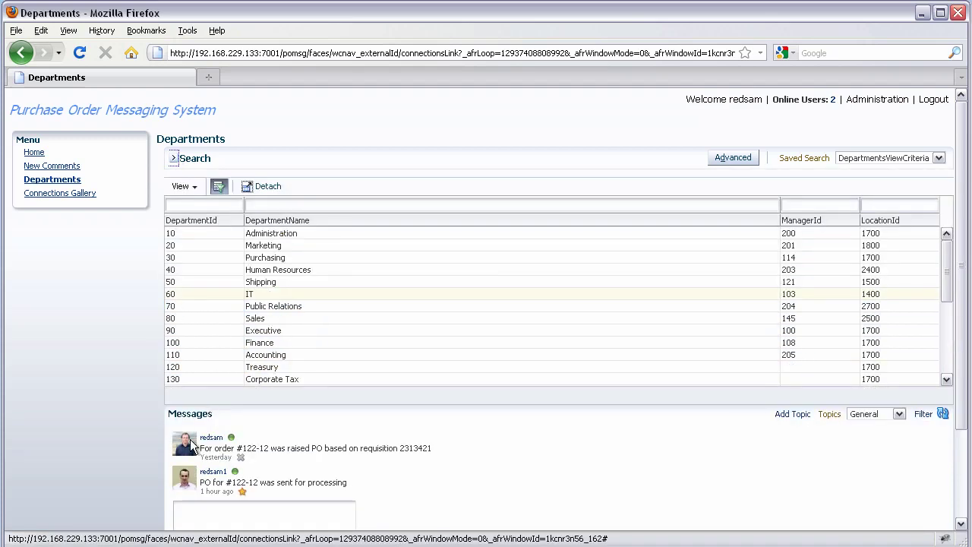
pyautogui.scroll(-3, 373, 486)
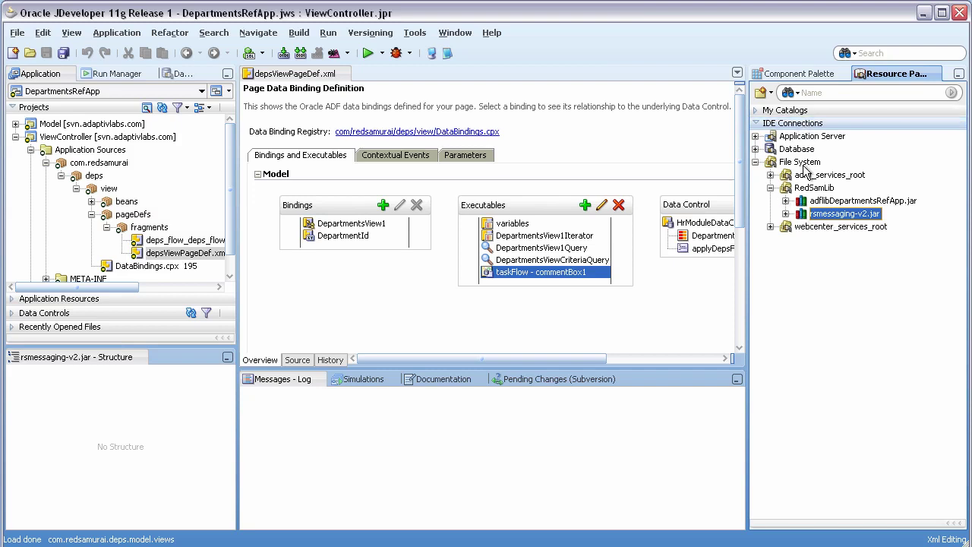
# Expand RedSamLib > rsmessaging-v2.jar > ADF Task Flows in the Resource Palette.
pyautogui.click(803, 190)
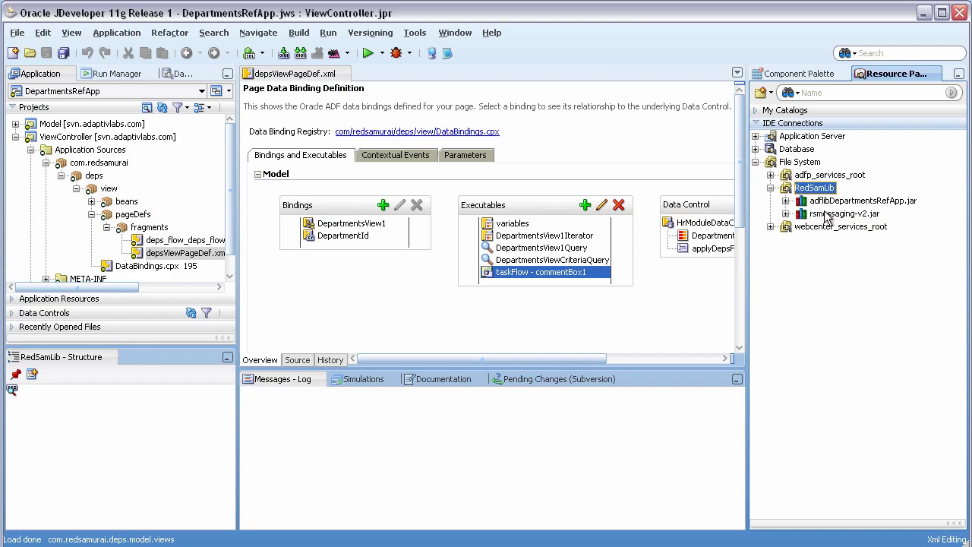
pyautogui.click(825, 215)
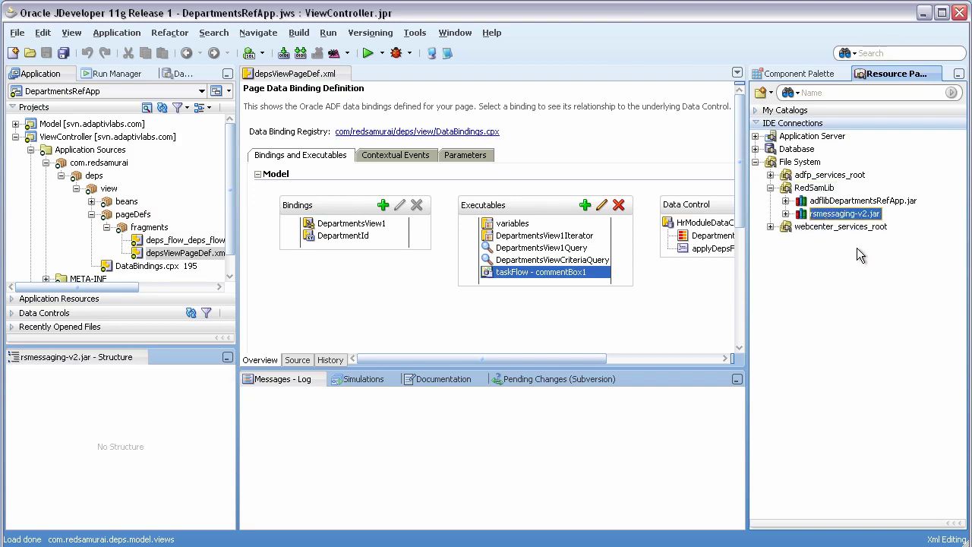
pyautogui.press('Right')
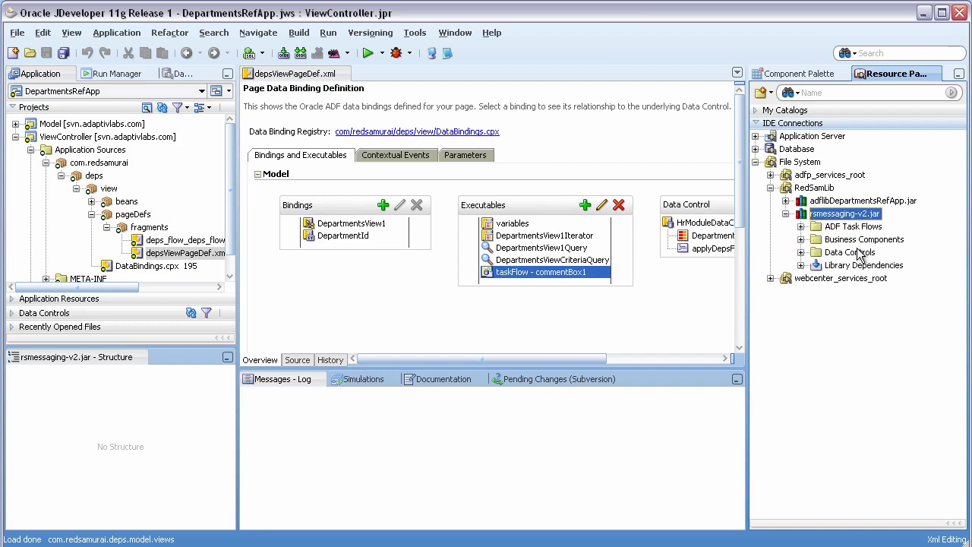
pyautogui.press('Down')
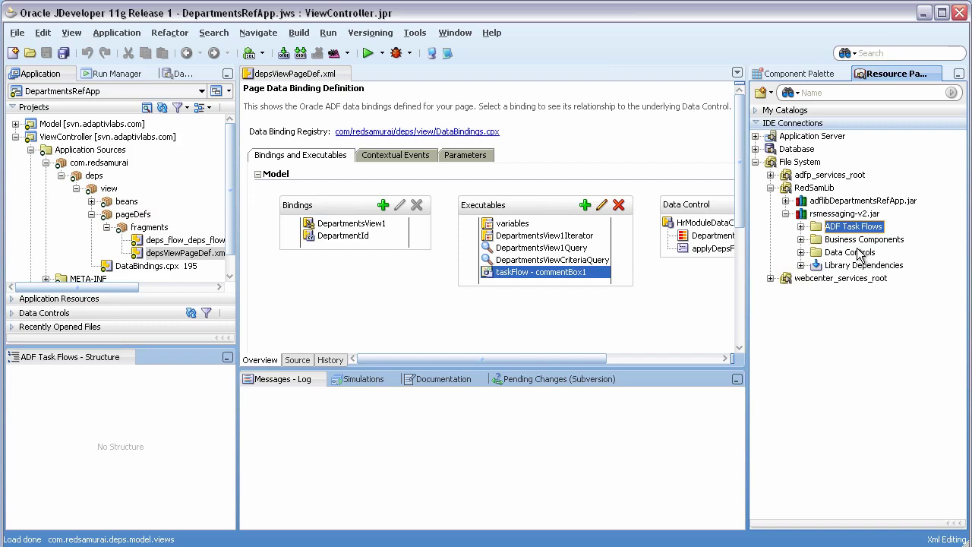
pyautogui.press('Right')
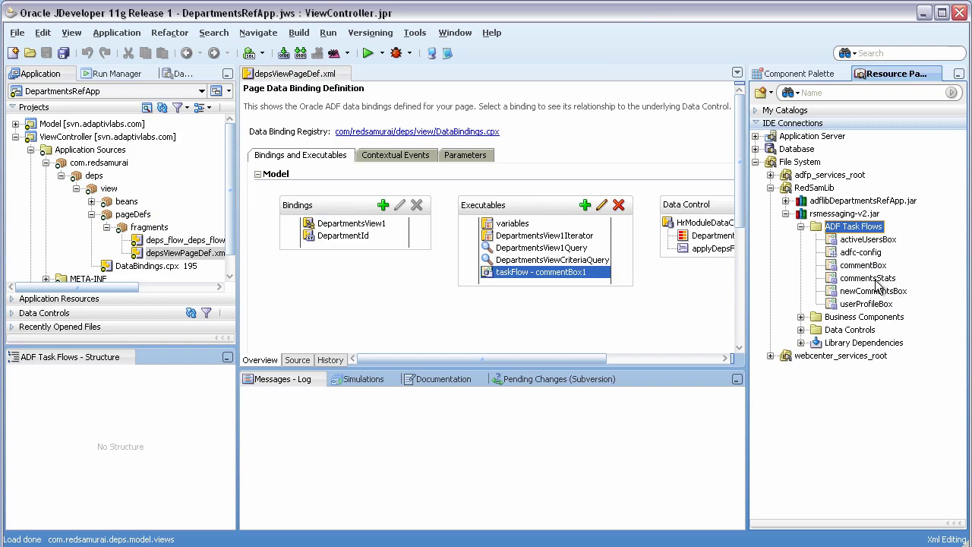
# Inspect the commentBox, activeUsersBox, commentsStats, newCommentsBox and userProfileBox task flows, then select the taskFlow - commentBox1 executable.
pyautogui.click(873, 265)
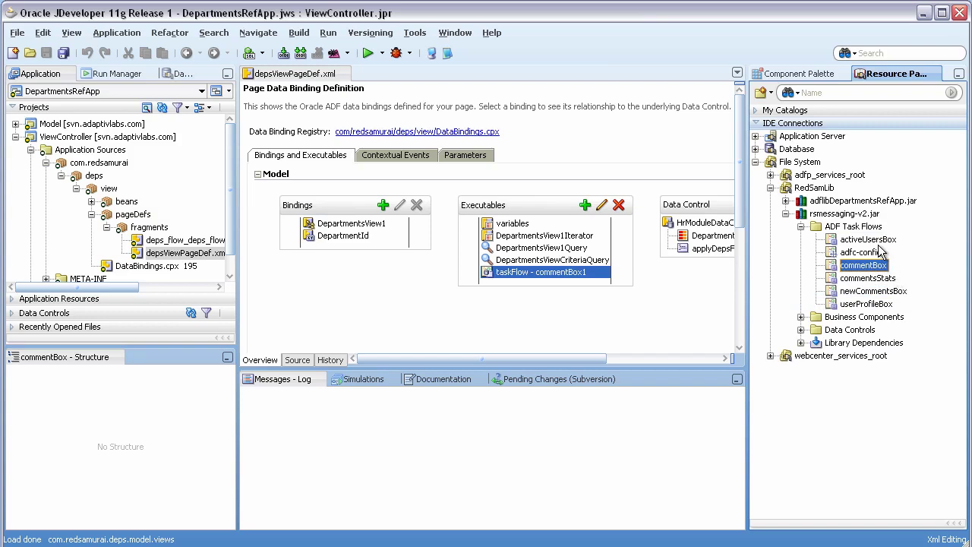
pyautogui.click(878, 241)
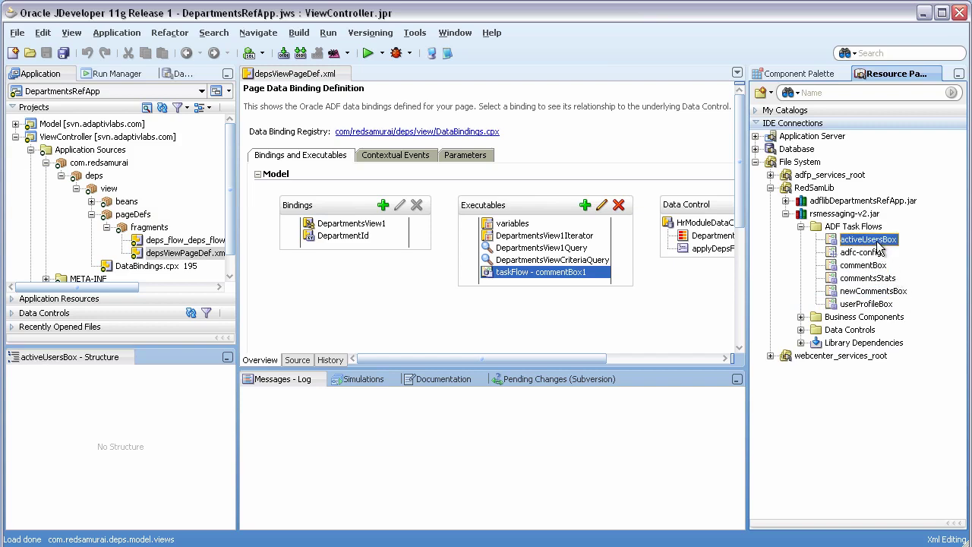
pyautogui.click(872, 281)
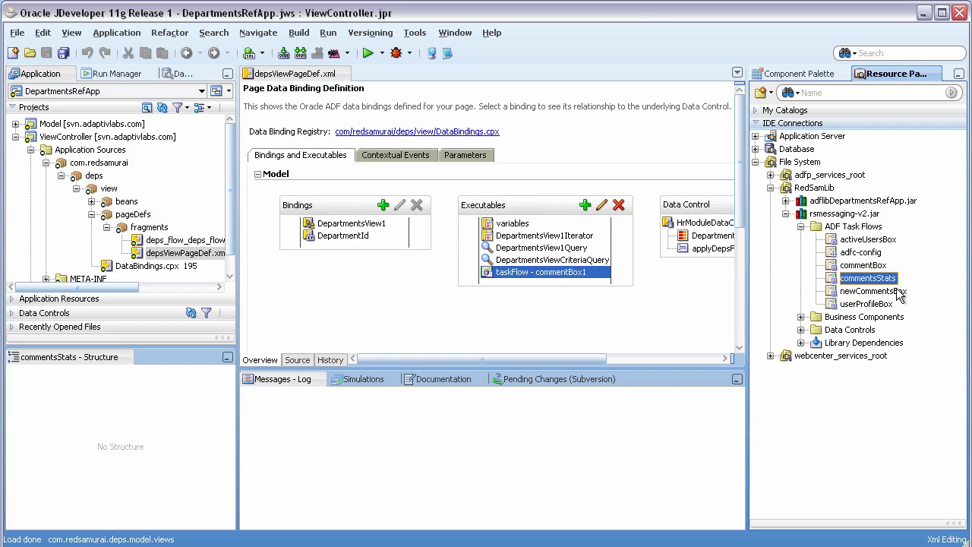
pyautogui.click(900, 293)
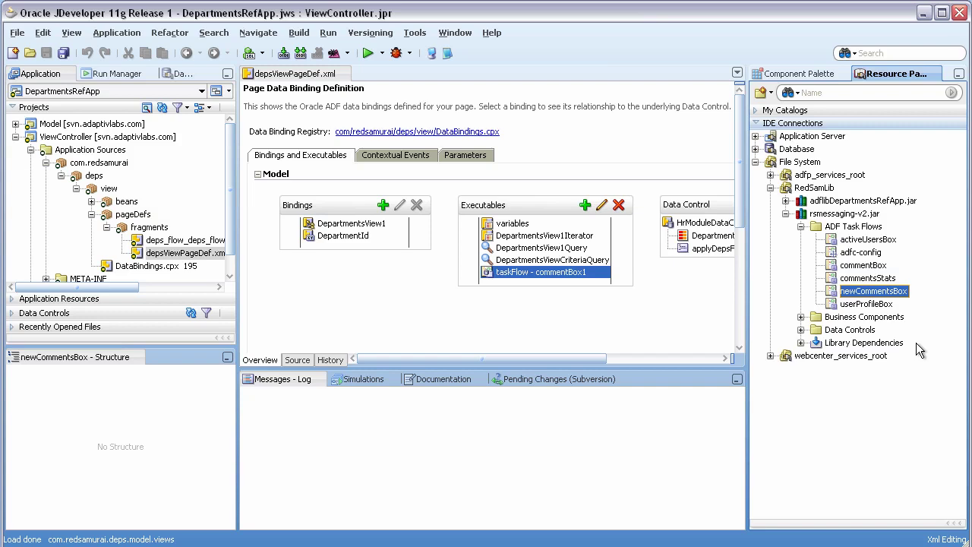
pyautogui.click(879, 305)
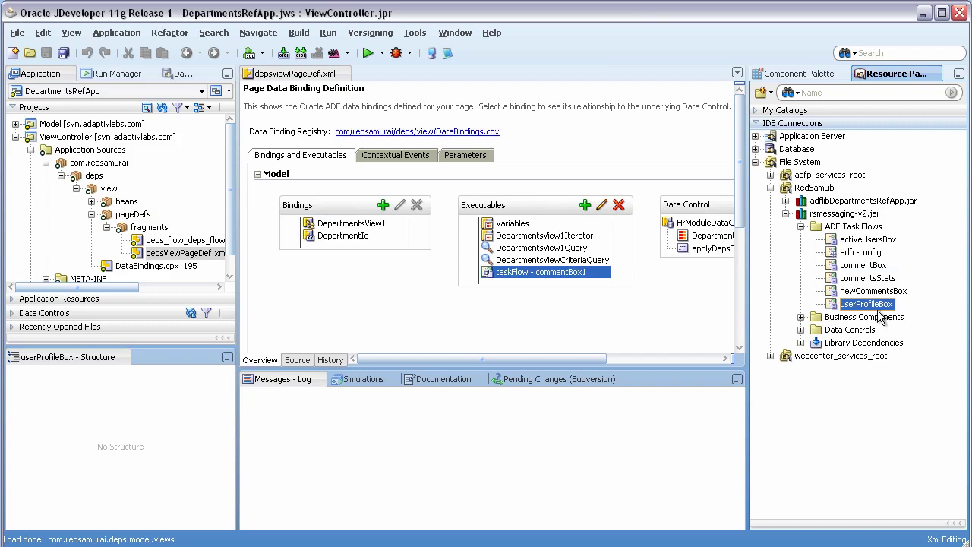
pyautogui.click(872, 266)
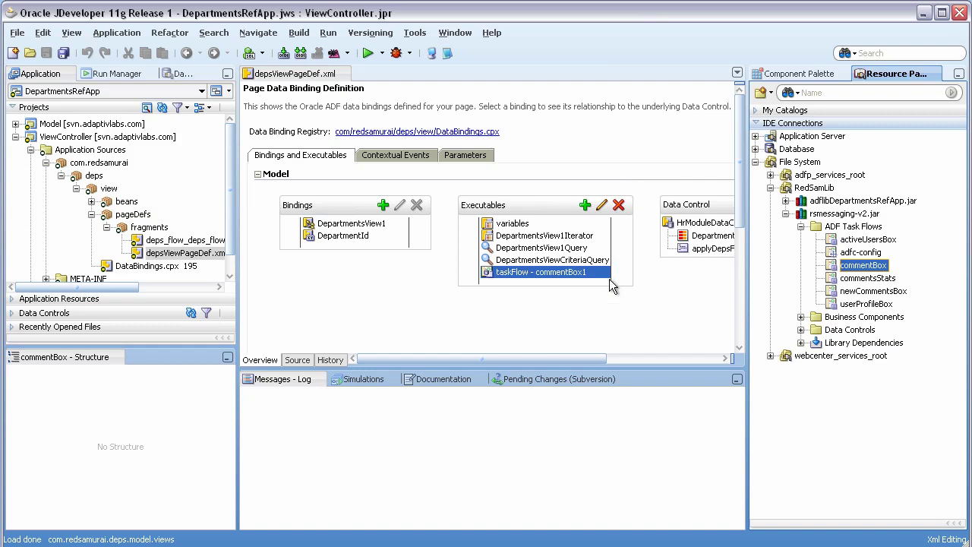
pyautogui.click(570, 275)
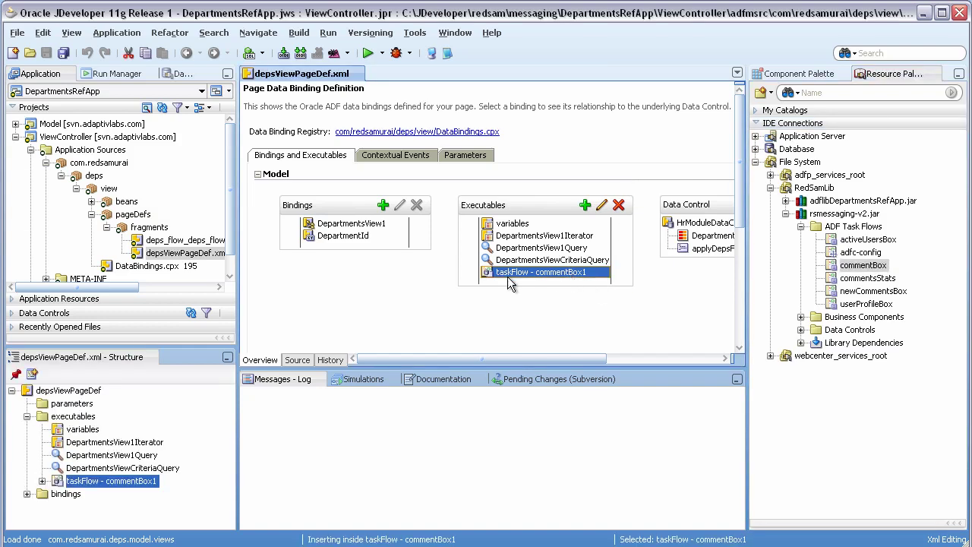
# Edit the commentBox1 binding and review its commentObjectId, commentObjectTypeId and commentUserFunctionName inputs.
pyautogui.click(602, 206)
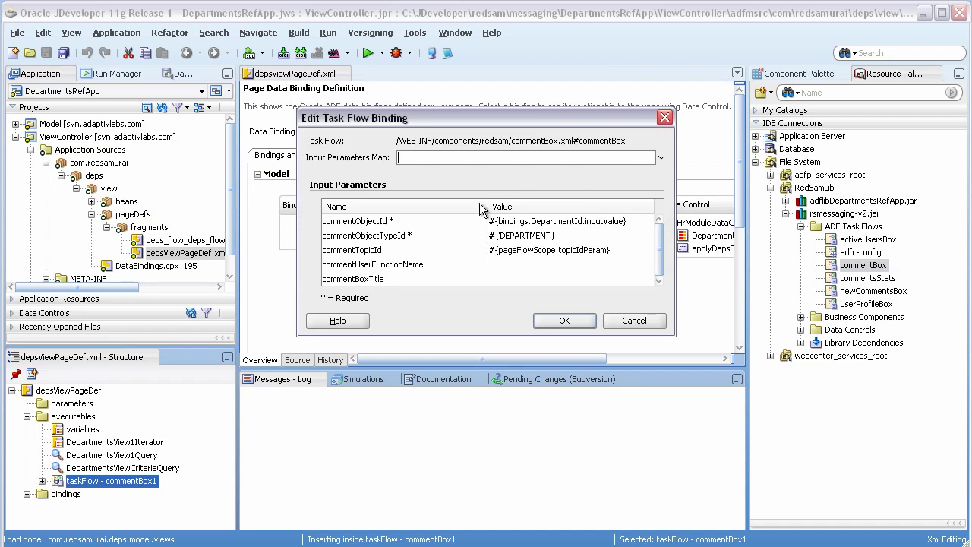
pyautogui.click(449, 221)
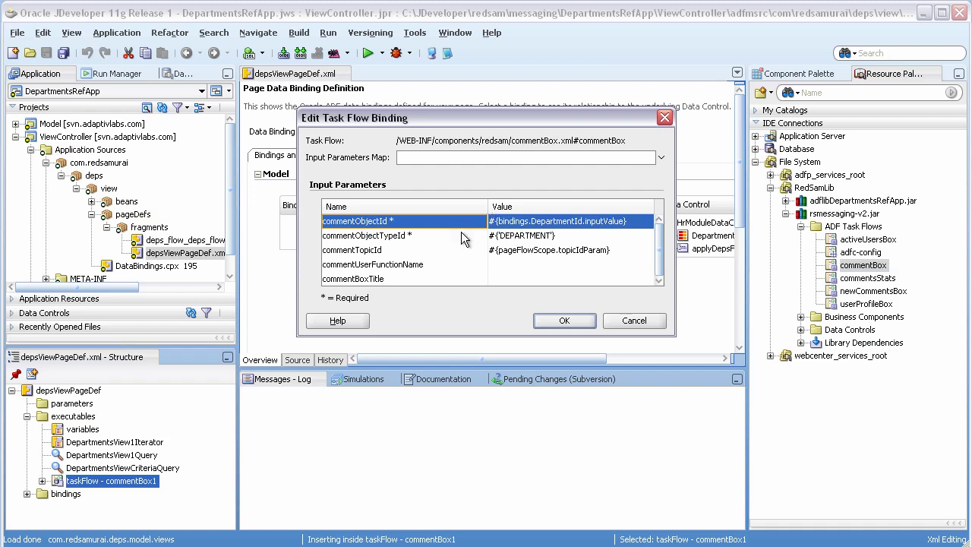
pyautogui.click(453, 241)
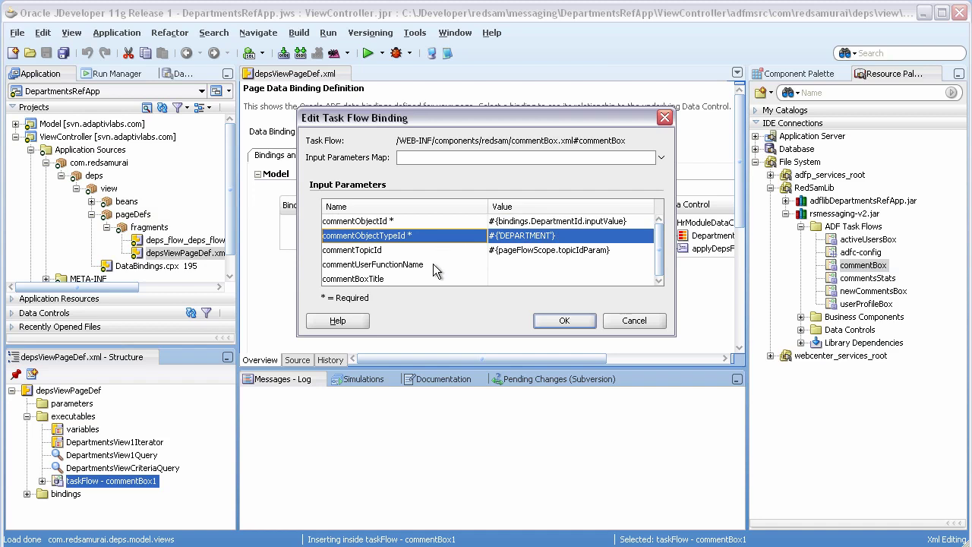
pyautogui.click(433, 263)
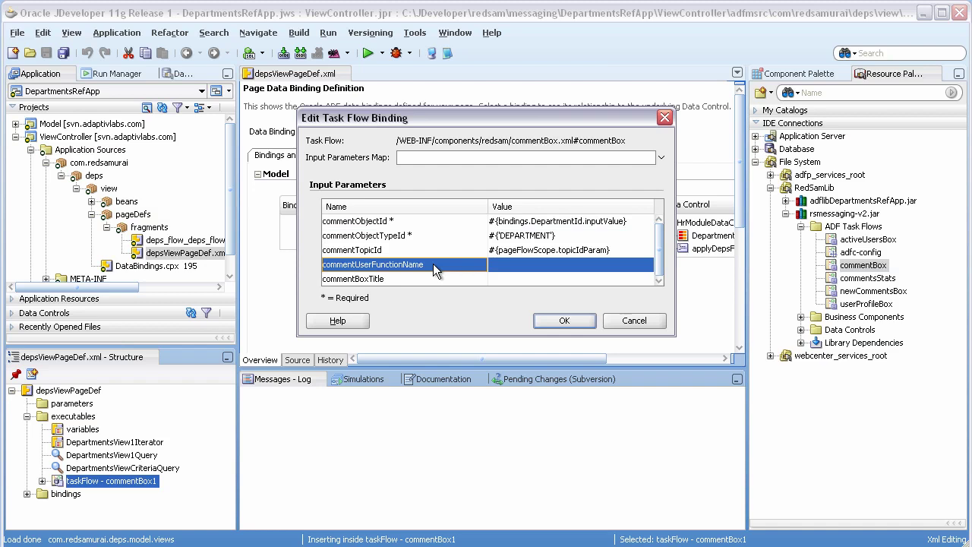